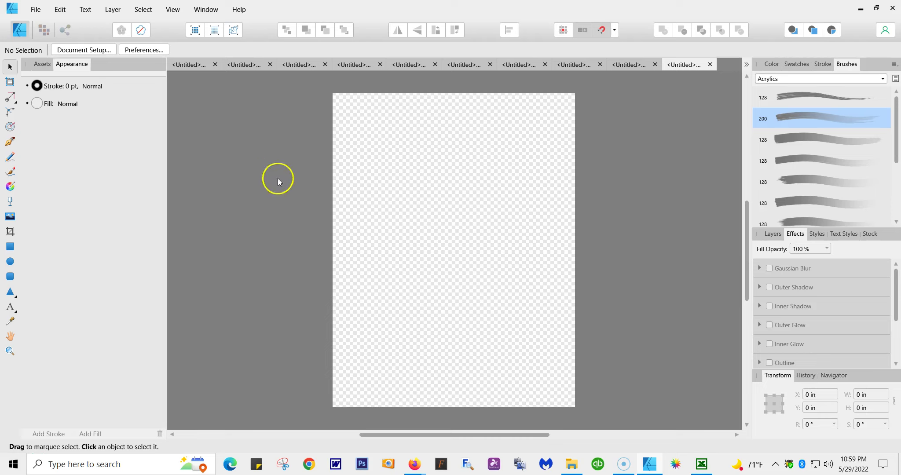
- Start a new document and scroll through the Print presets
left_click(37, 12)
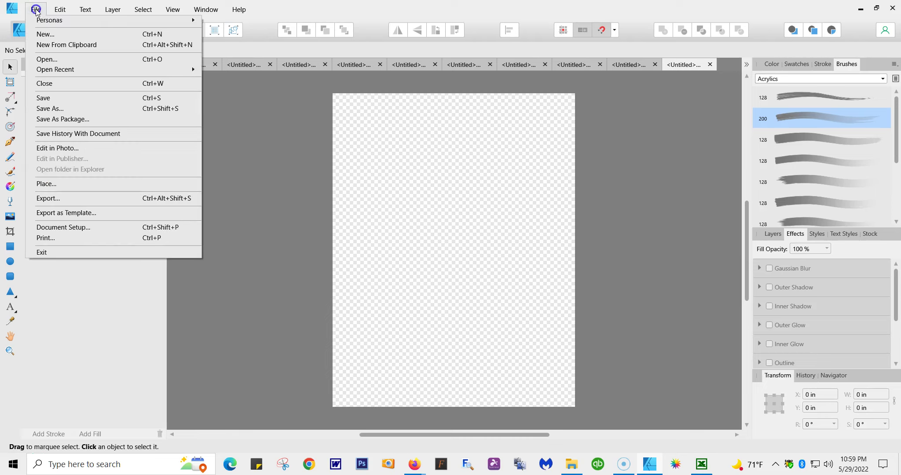
left_click(49, 36)
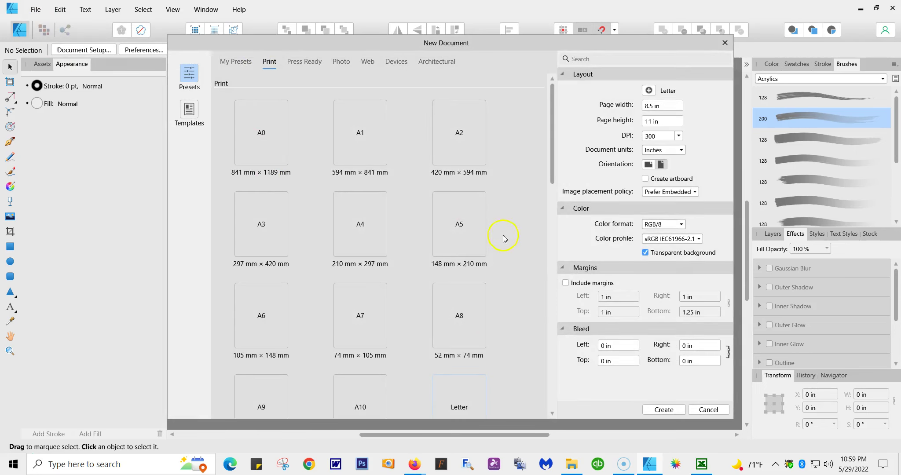
left_click(552, 414)
left_click(552, 414)
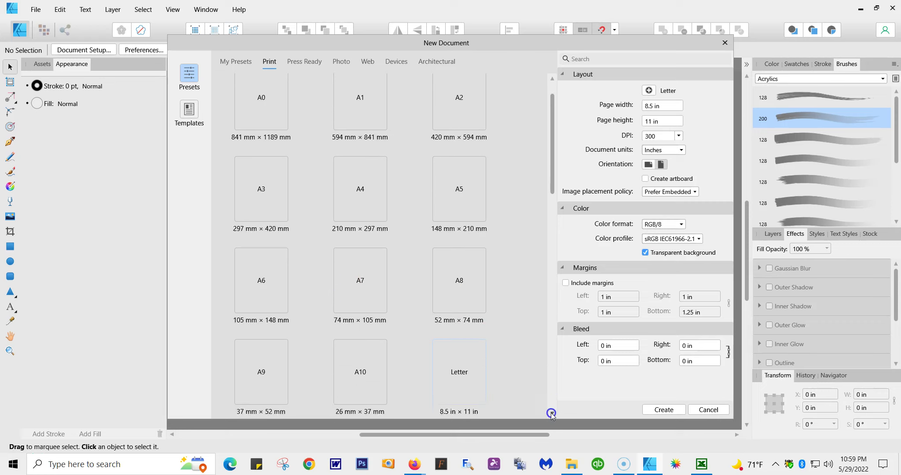
left_click(552, 413)
left_click(552, 413)
left_click(552, 413)
left_click(552, 413)
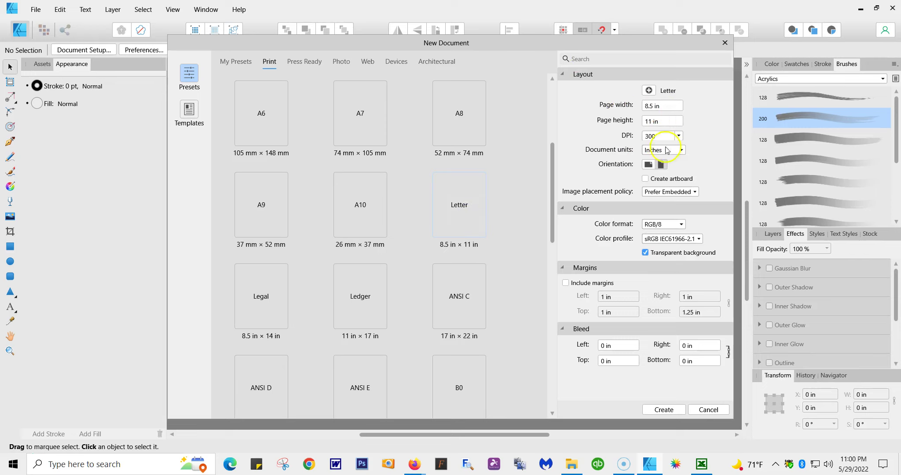
- Set a custom 12 × 12 in page size and toggle between portrait and landscape
left_click(667, 105)
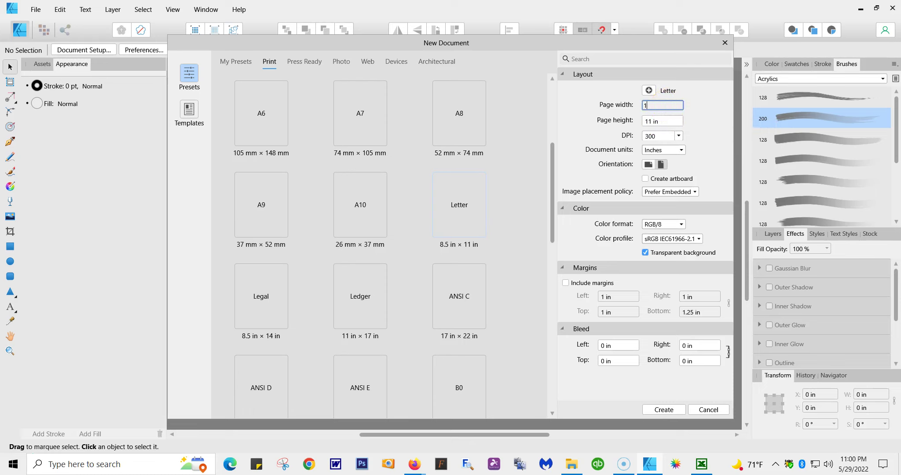
left_click(668, 119)
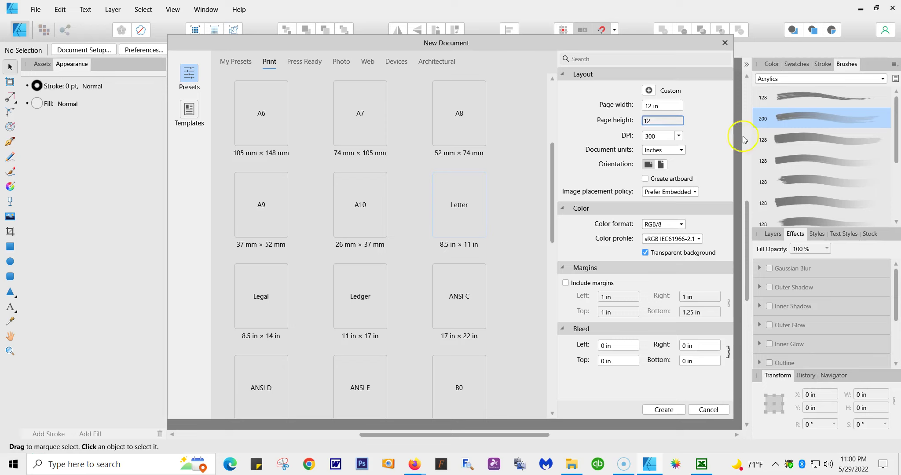
type("12")
left_click(669, 105)
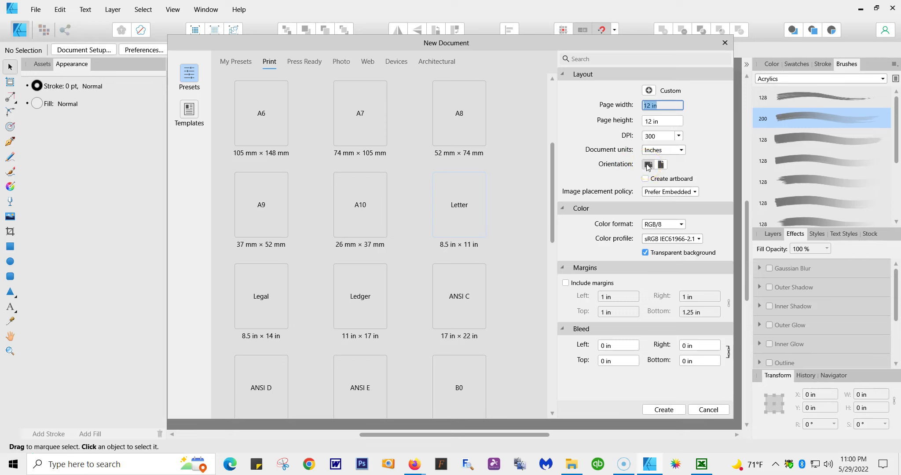
left_click(661, 164)
left_click(647, 165)
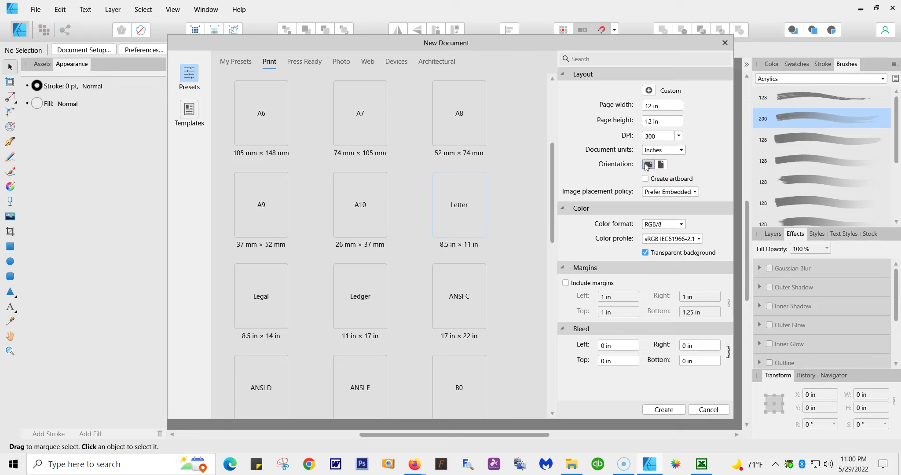
- Return to portrait, turn on the transparent background, and create the 12 × 12 in document
left_click(663, 166)
left_click(606, 227)
left_click(645, 253)
left_click(657, 411)
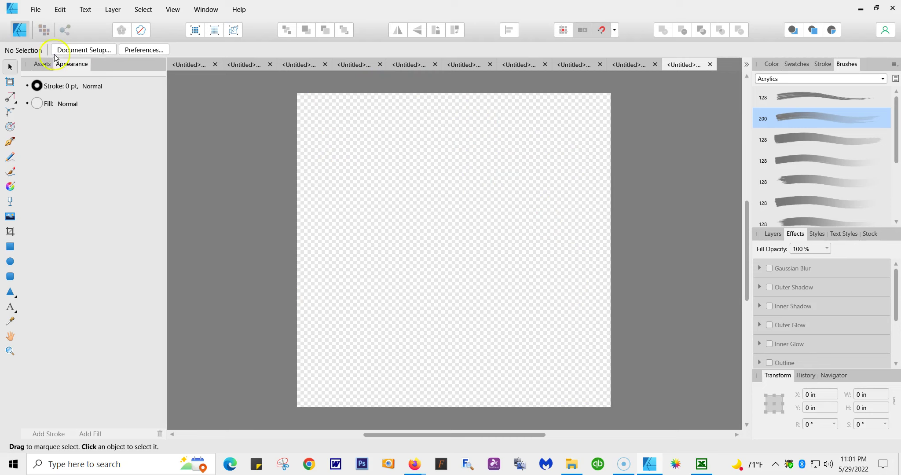
- Place sloth.png onto the page at its upper left
left_click(36, 9)
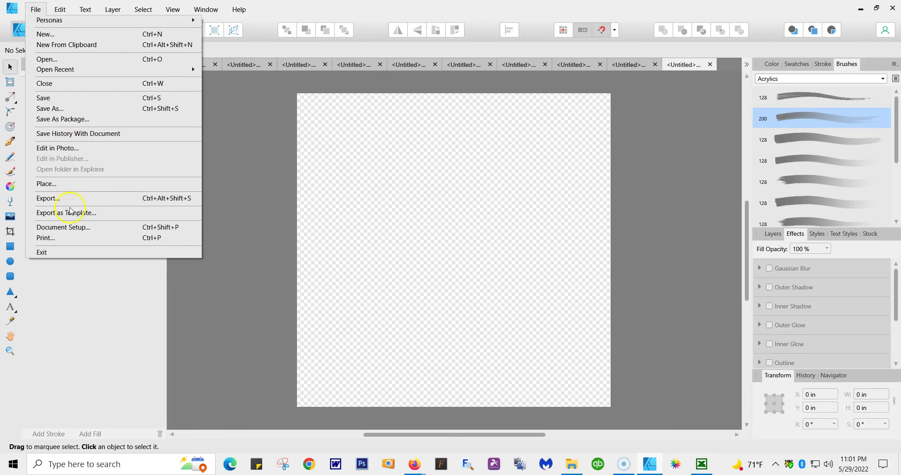
left_click(69, 184)
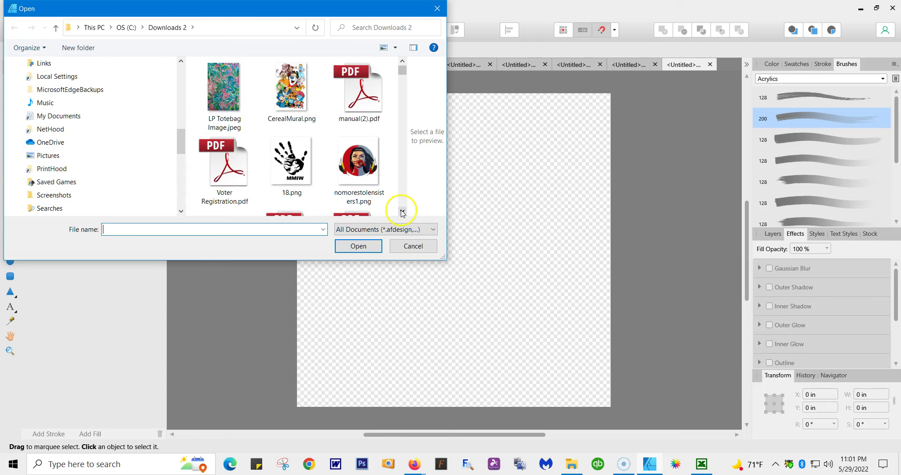
left_click_drag(401, 212, 401, 212)
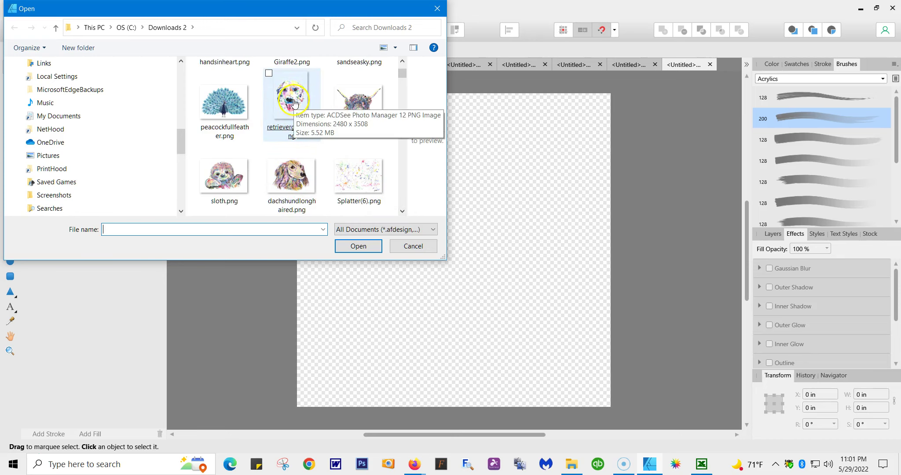
double_click(244, 176)
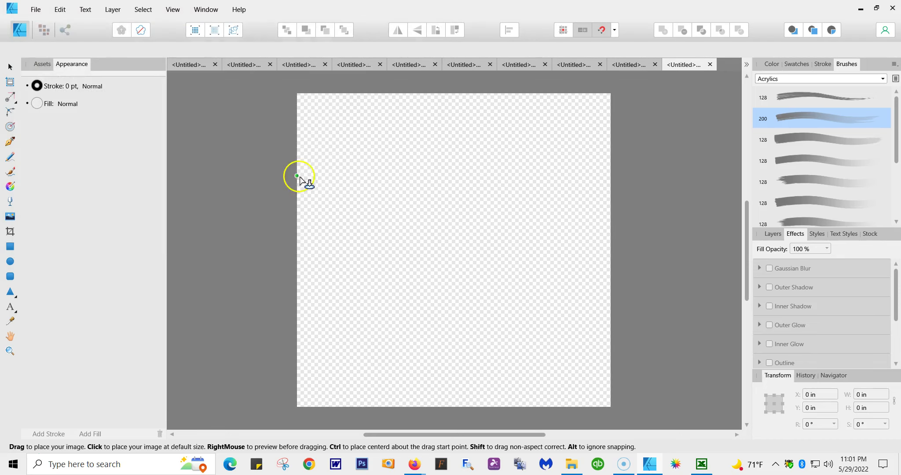
left_click_drag(318, 115, 541, 376)
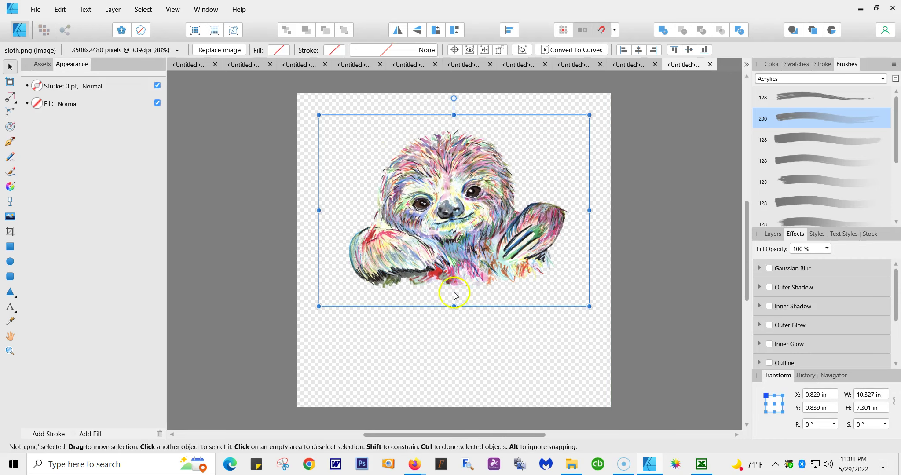
- Move the sloth down and enlarge it to about 11.3 × 8 in
left_click_drag(453, 290, 453, 320)
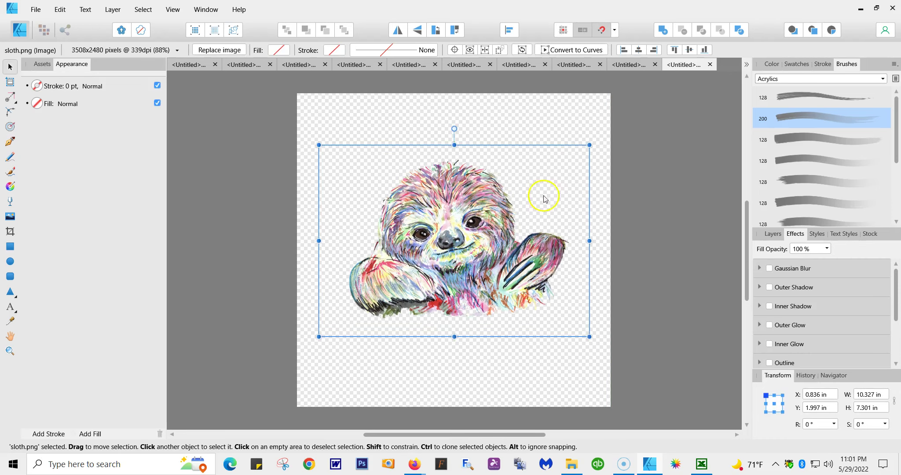
left_click_drag(589, 145, 592, 127)
left_click_drag(317, 139, 307, 117)
left_click(499, 364)
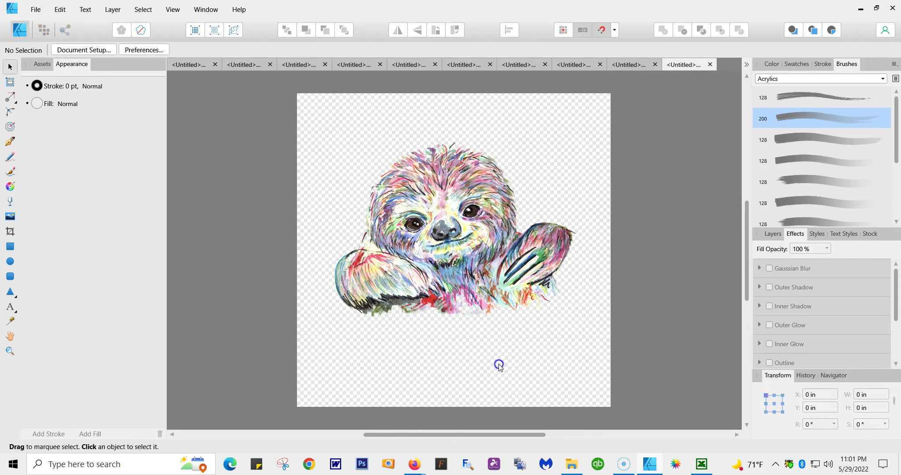
left_click(469, 276)
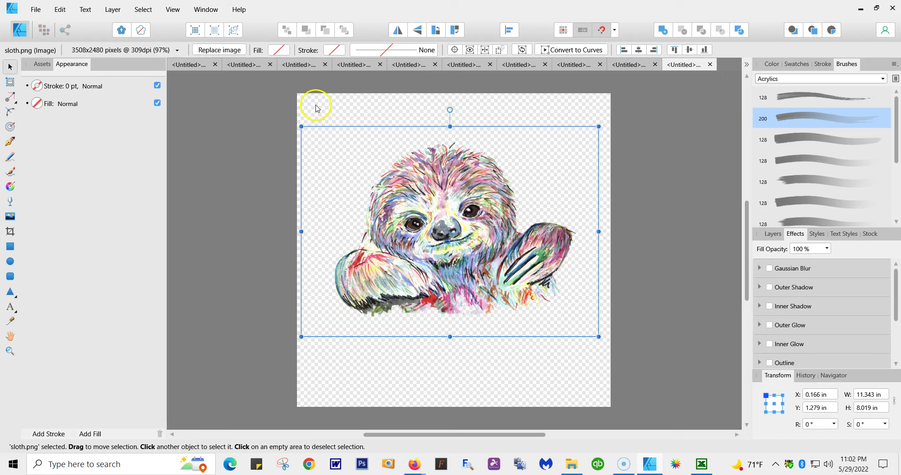
- Change the page preset to Letter (ANSI A) in Document Setup, rescaling the sloth
left_click(38, 10)
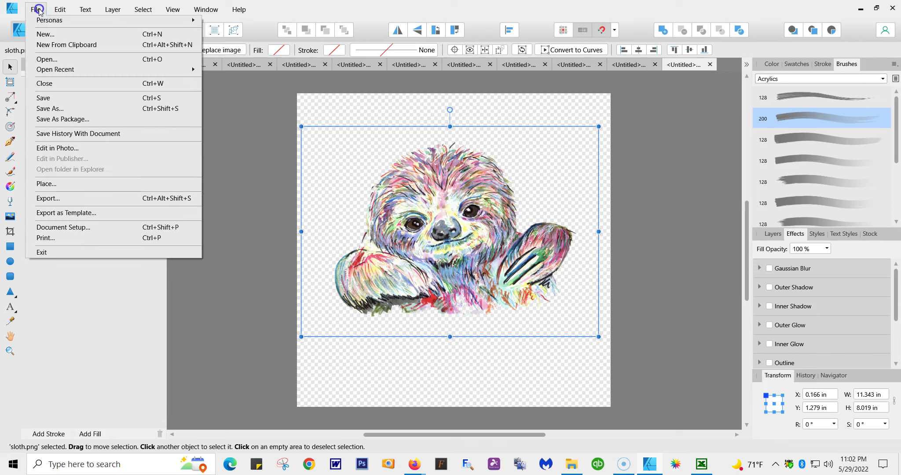
left_click(77, 230)
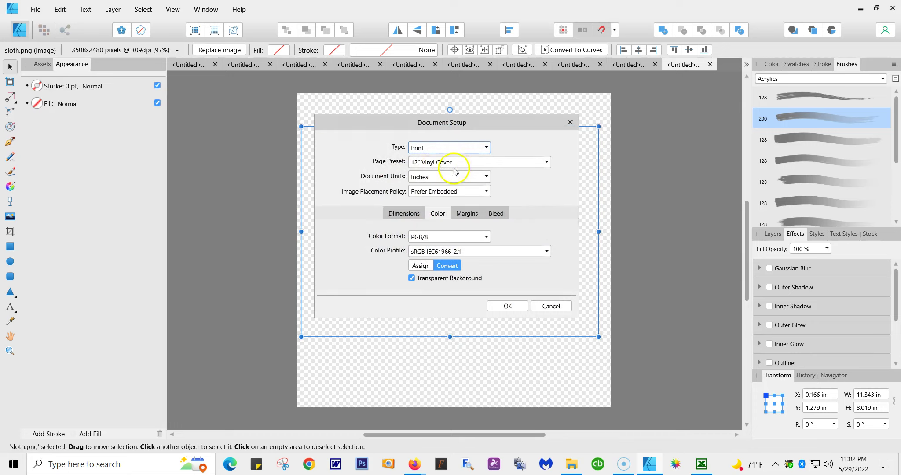
left_click(546, 163)
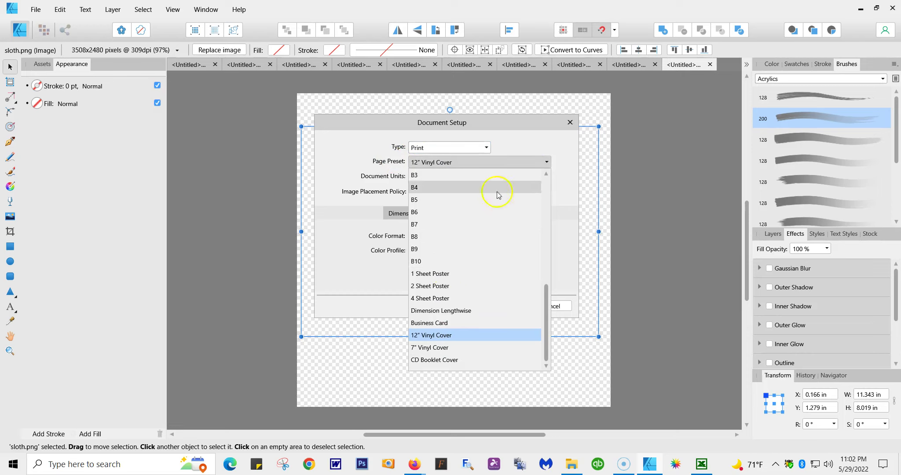
scroll(546, 175, "up", 5)
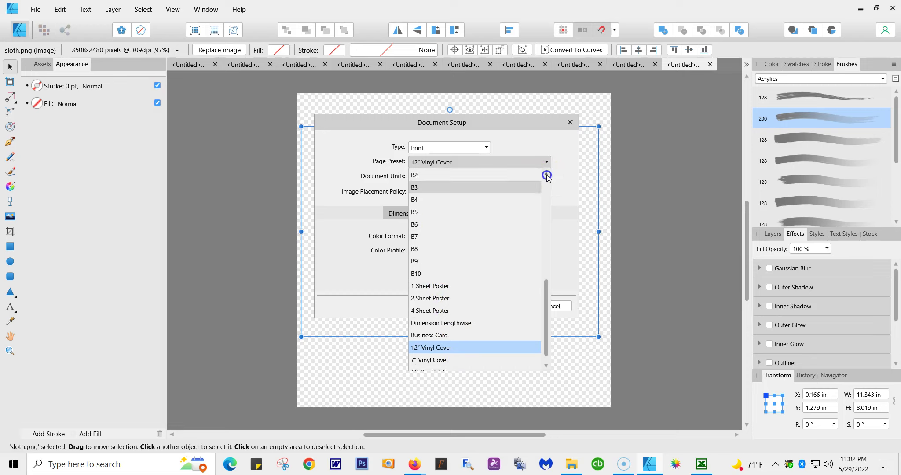
left_click(419, 250)
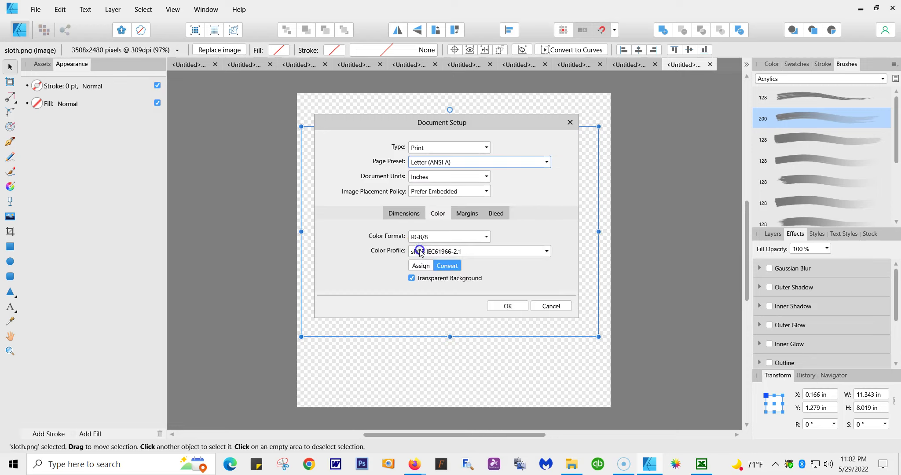
left_click(506, 305)
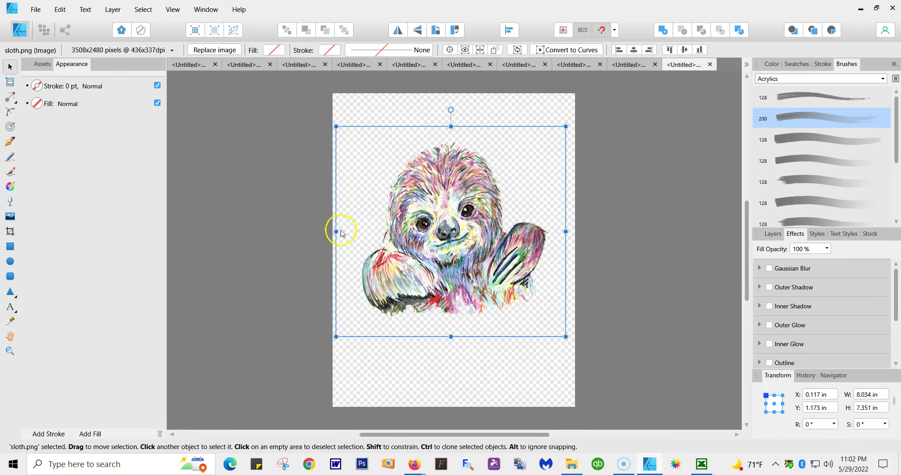
left_click(623, 133)
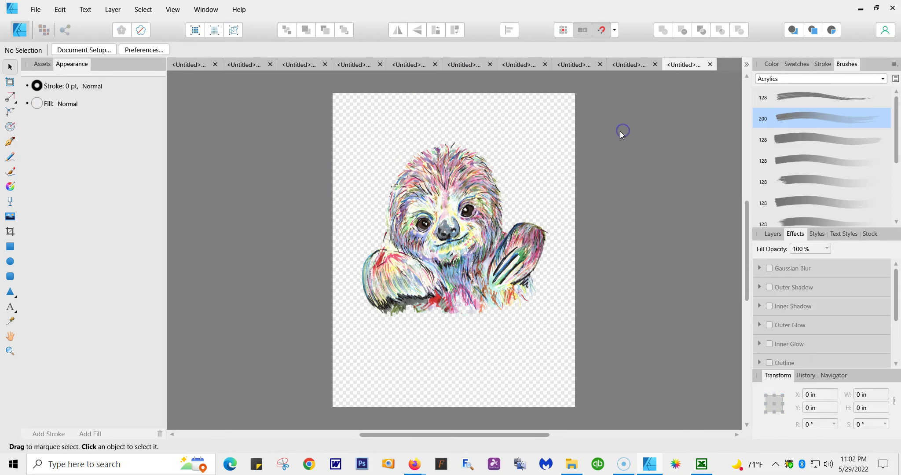
- Make the page landscape 11 × 8.5 in with objects anchored rather than rescaled
left_click(429, 188)
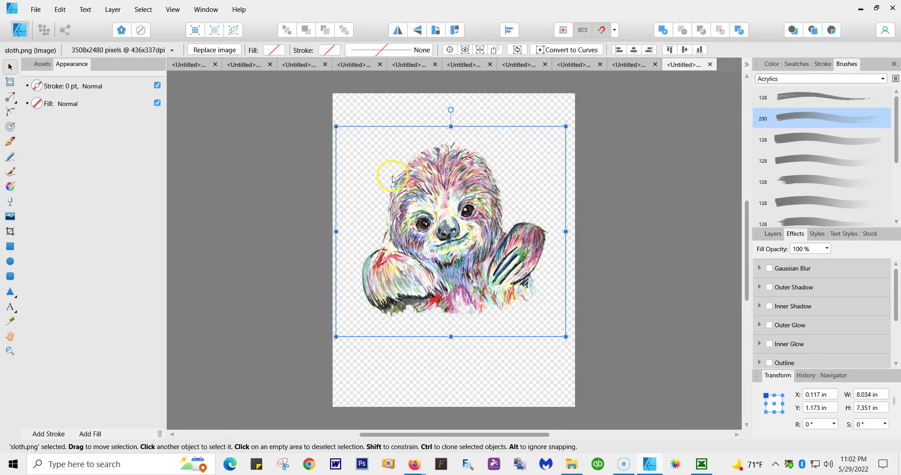
left_click(35, 9)
left_click(67, 231)
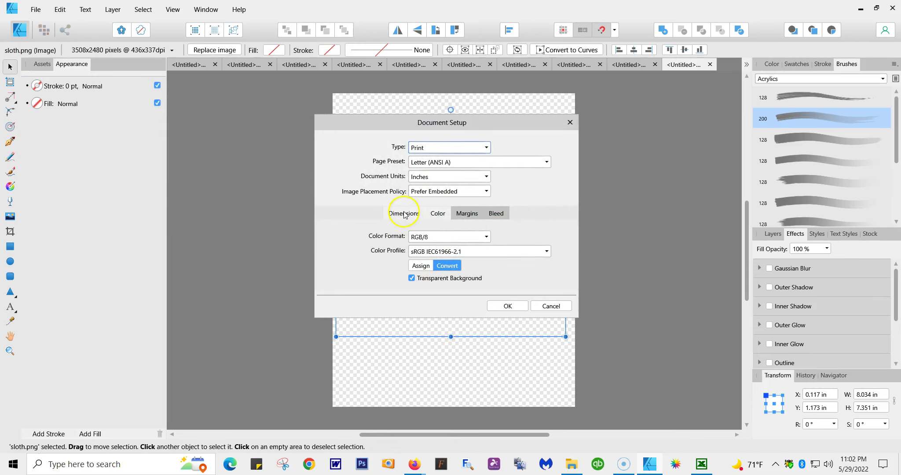
left_click(545, 162)
left_click(545, 162)
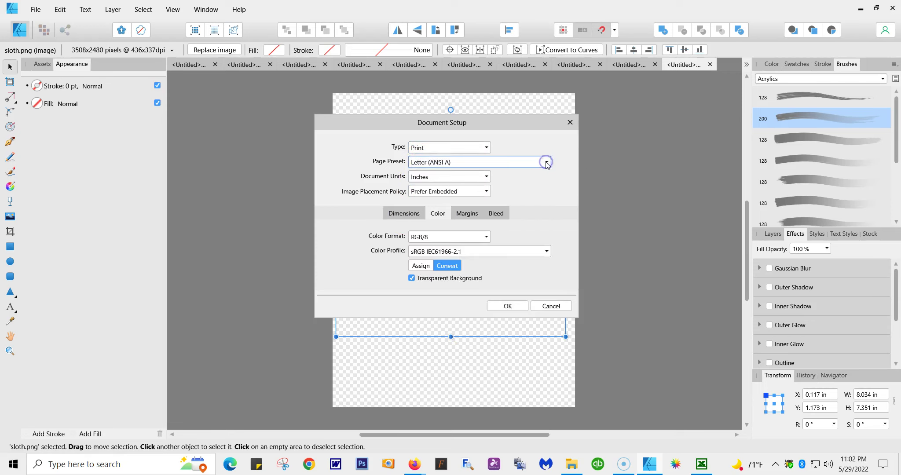
left_click(397, 213)
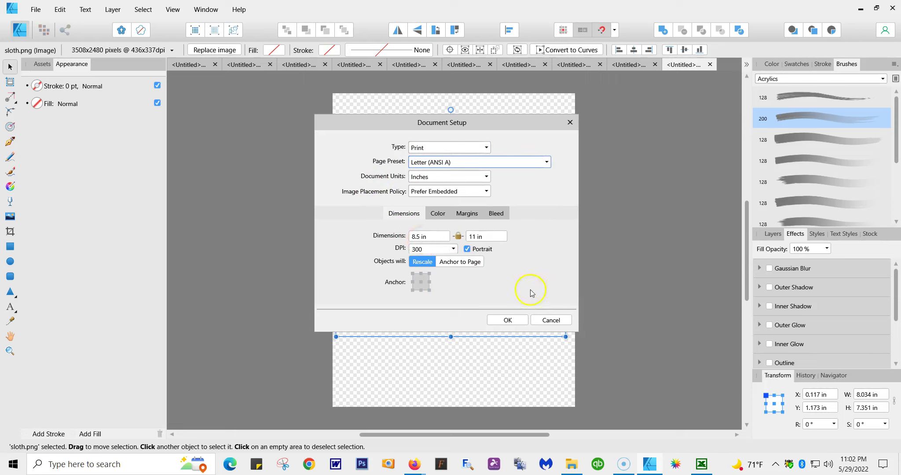
left_click(457, 262)
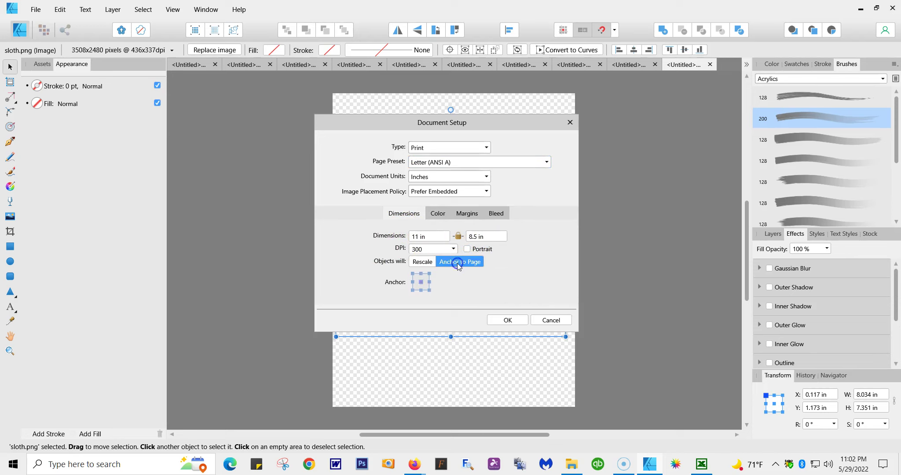
left_click(507, 321)
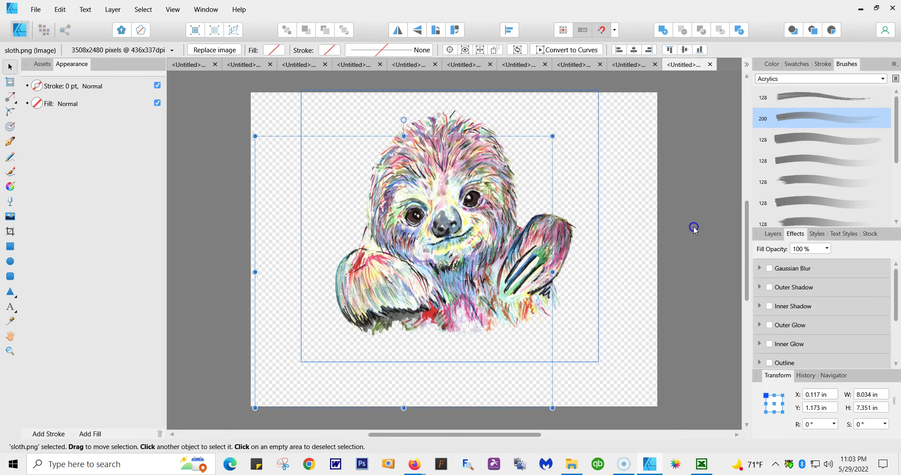
left_click(693, 229)
- Enlarge the sloth to 8.556 × 7.828 in and centre it on the page
mouse_move(473, 282)
left_mouse_down()
mouse_move(464, 259)
mouse_move(476, 273)
left_mouse_up()
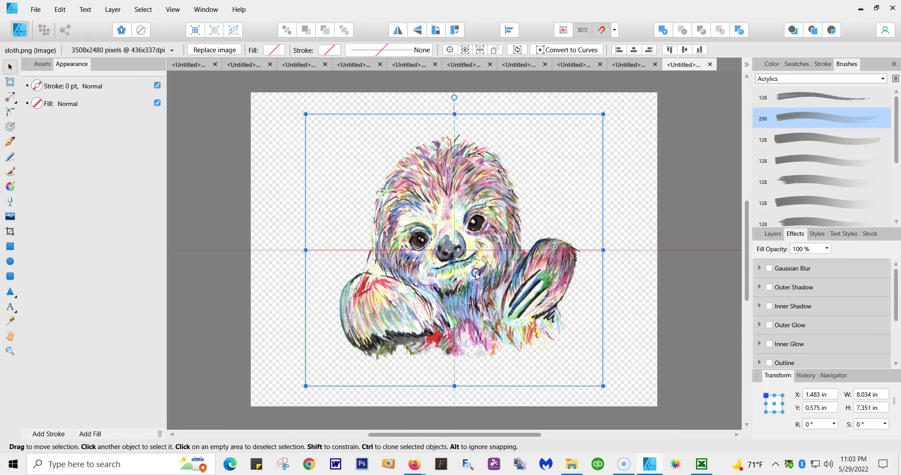
left_click_drag(307, 115, 284, 103)
mouse_move(472, 239)
left_mouse_down()
mouse_move(490, 260)
mouse_move(470, 252)
left_mouse_up()
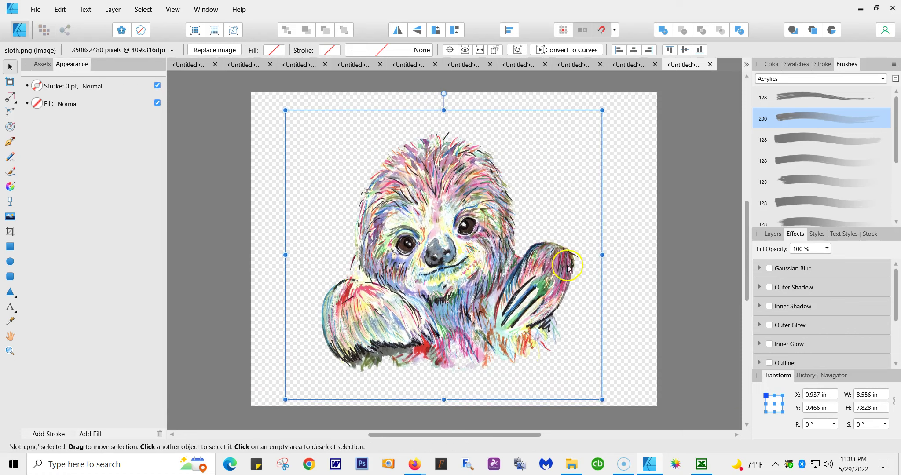
left_click(695, 209)
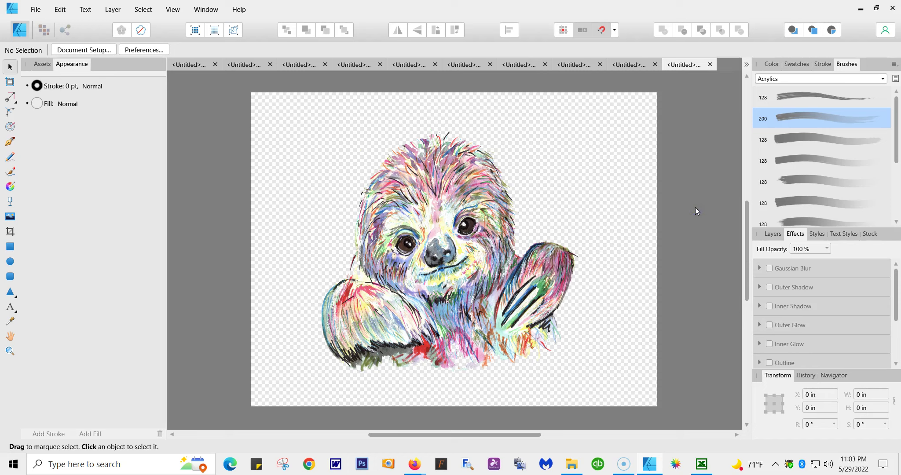
- Select SC-F500 Series(Network) as the printer in the Print dialog and view its driver properties
left_click(37, 10)
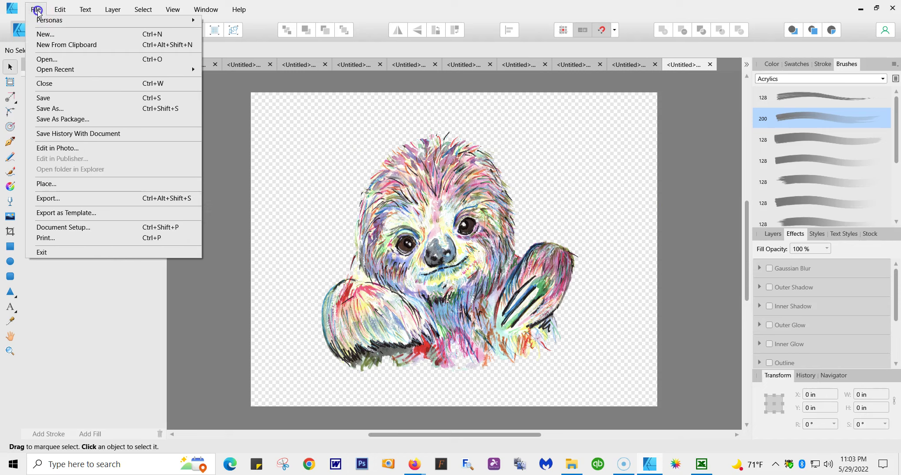
left_click(45, 238)
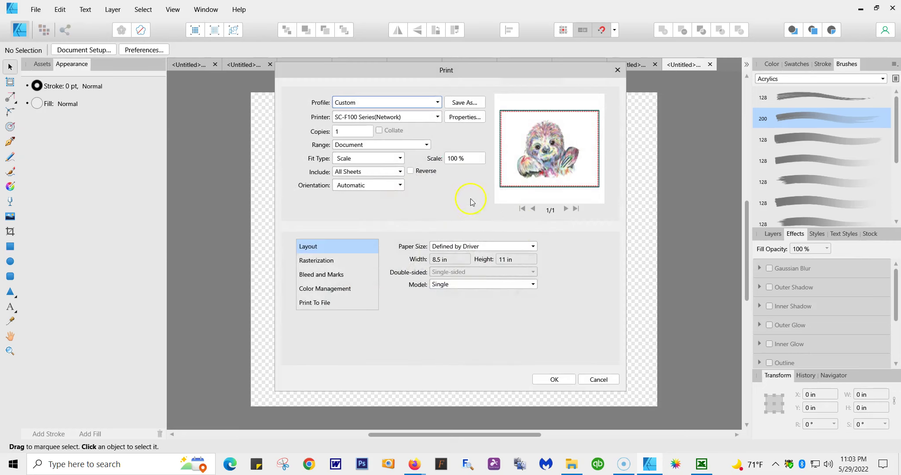
left_click(438, 116)
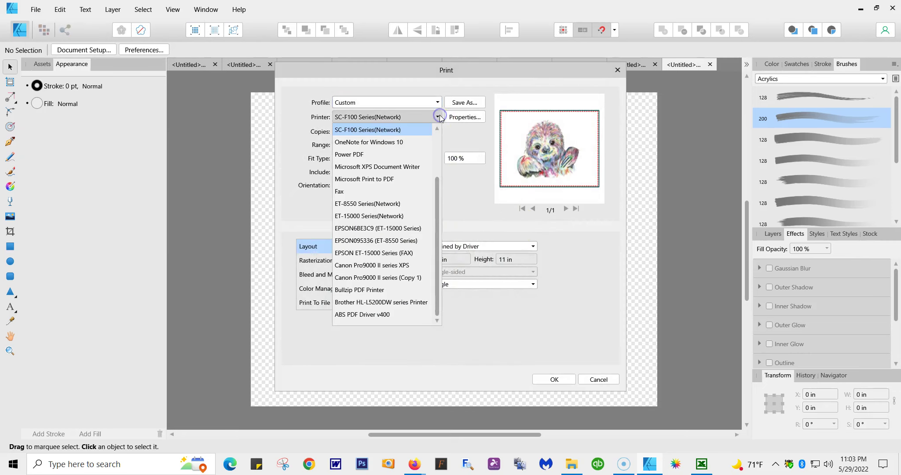
left_click(437, 128)
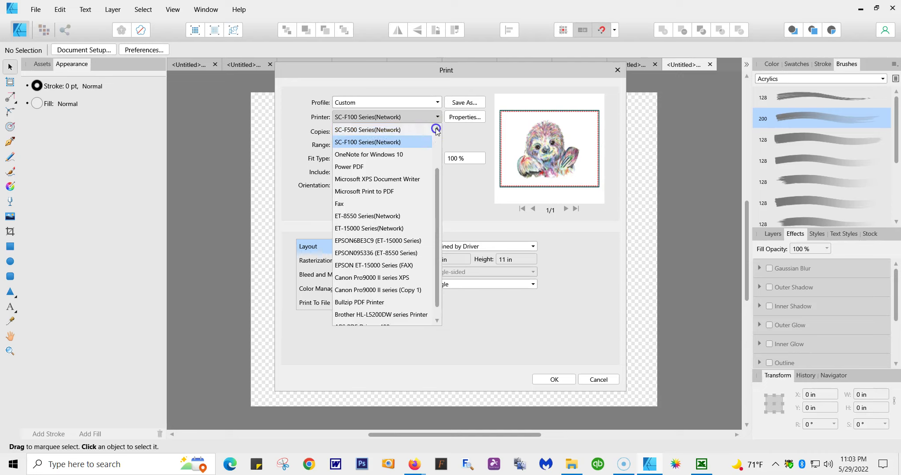
left_click(437, 128)
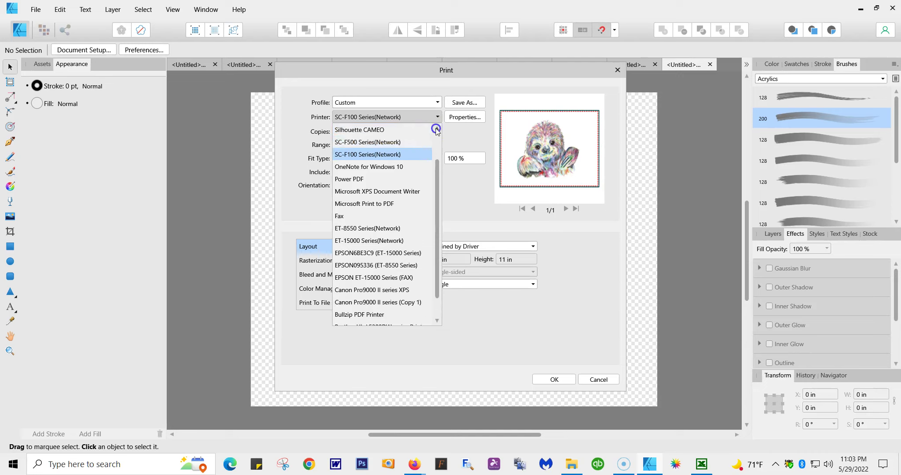
left_click(393, 142)
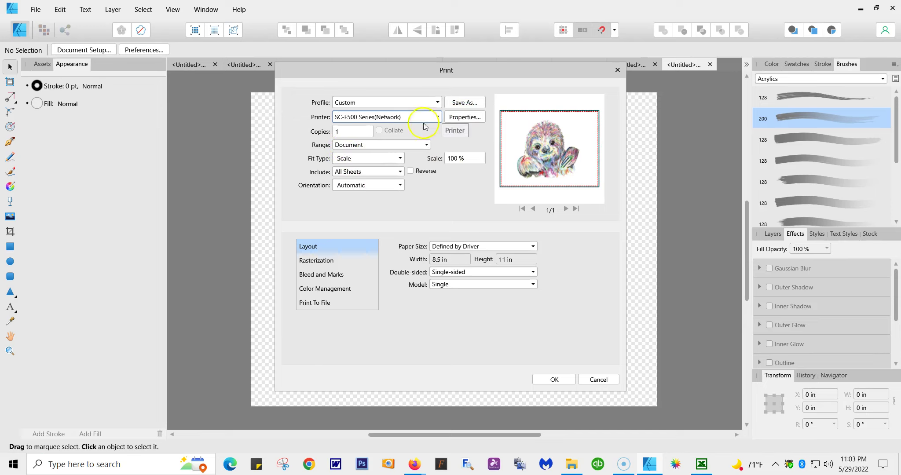
left_click(461, 118)
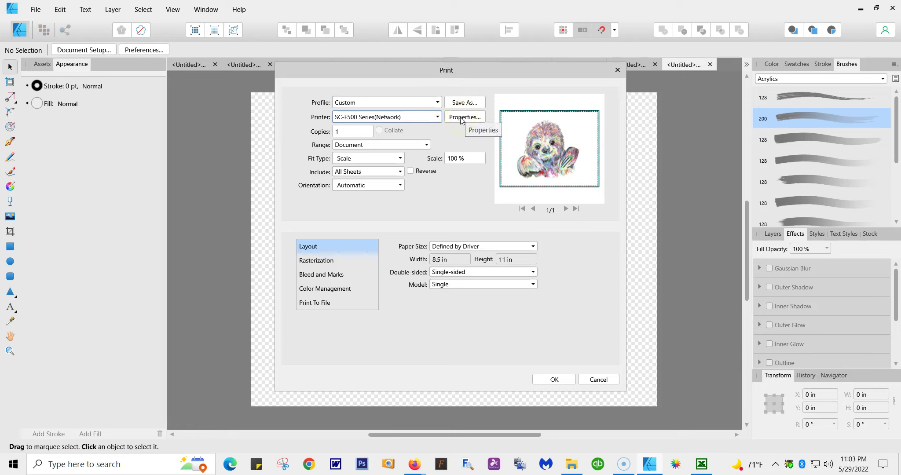
- Set the SC-F500 driver's Document Size to User-Defined
left_click(461, 119)
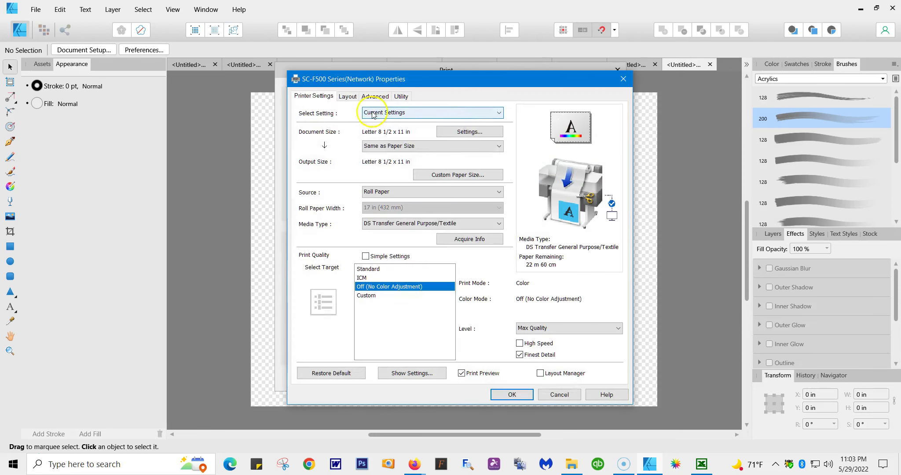
left_click(387, 115)
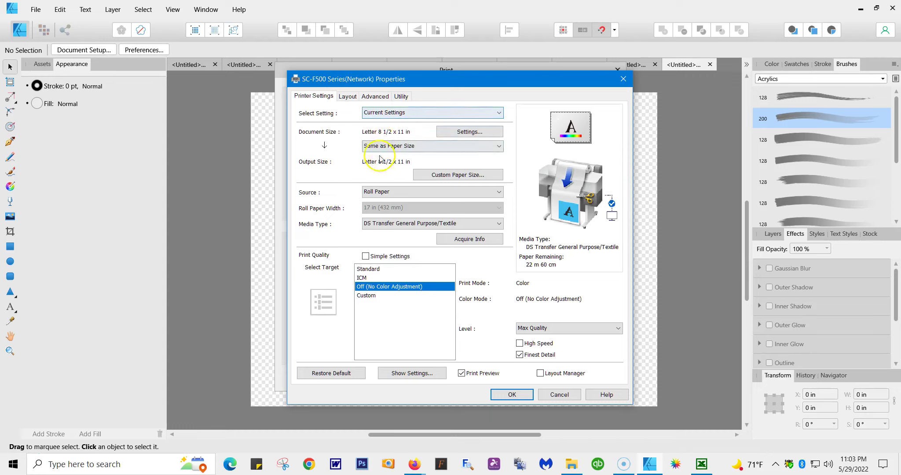
left_click(469, 133)
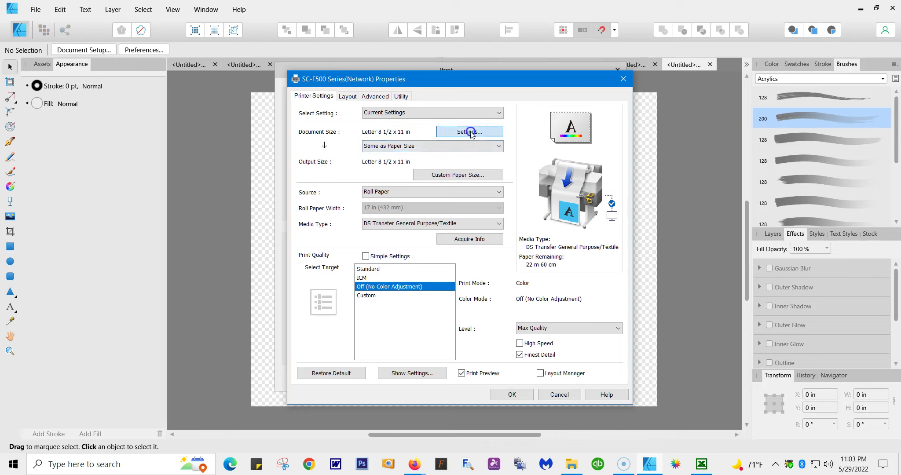
left_click(445, 115)
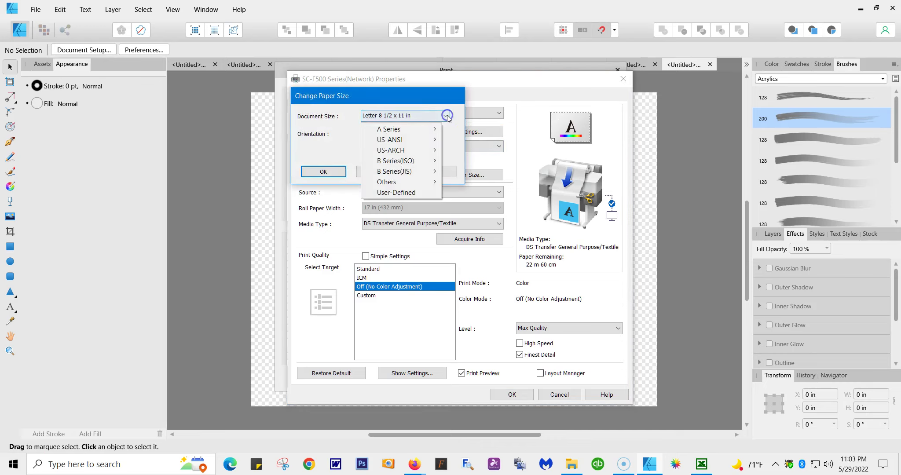
left_click(418, 193)
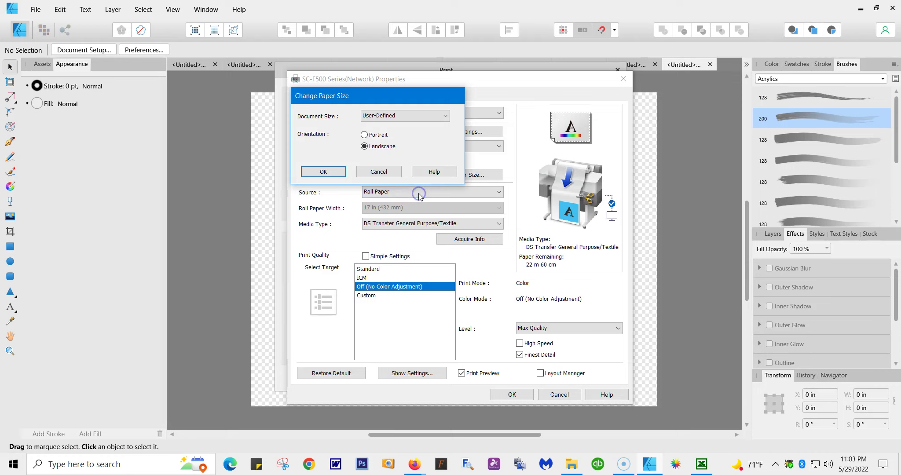
left_click(325, 172)
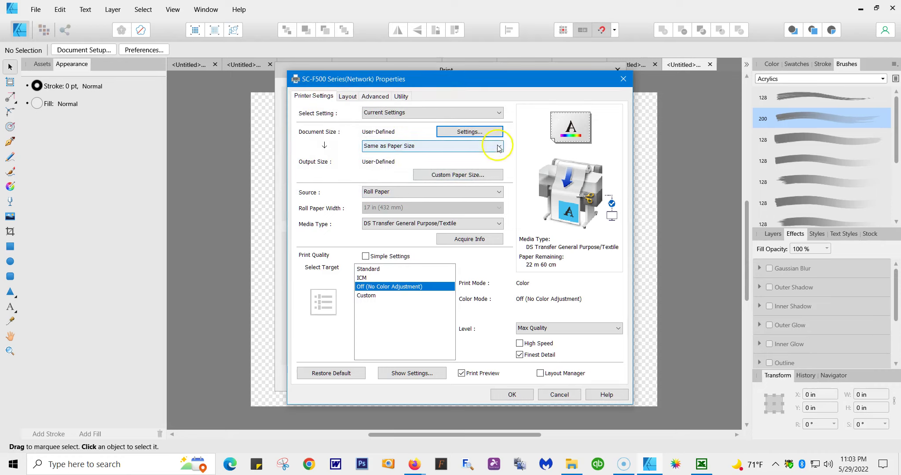
- Define a 12 × 12 in custom paper size and confirm the paper settings
left_click(478, 177)
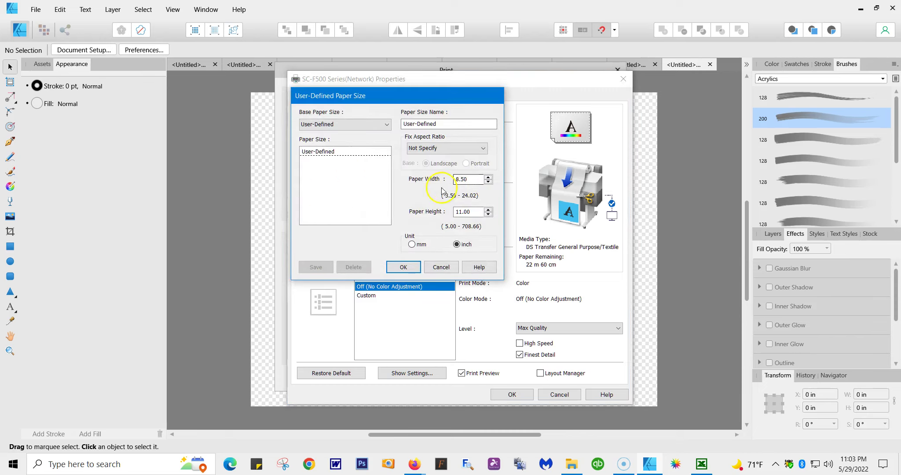
left_click(488, 176)
left_click(488, 177)
type("12")
double_click(455, 211)
type("1")
left_click(402, 268)
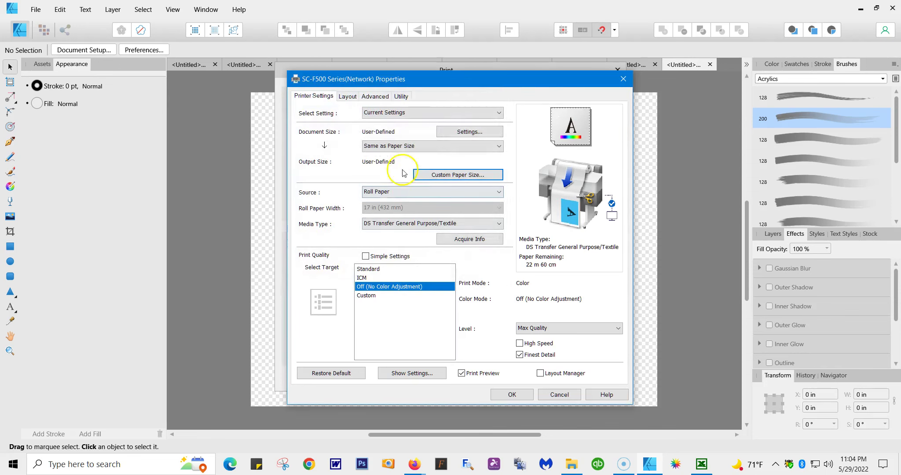
left_click(462, 131)
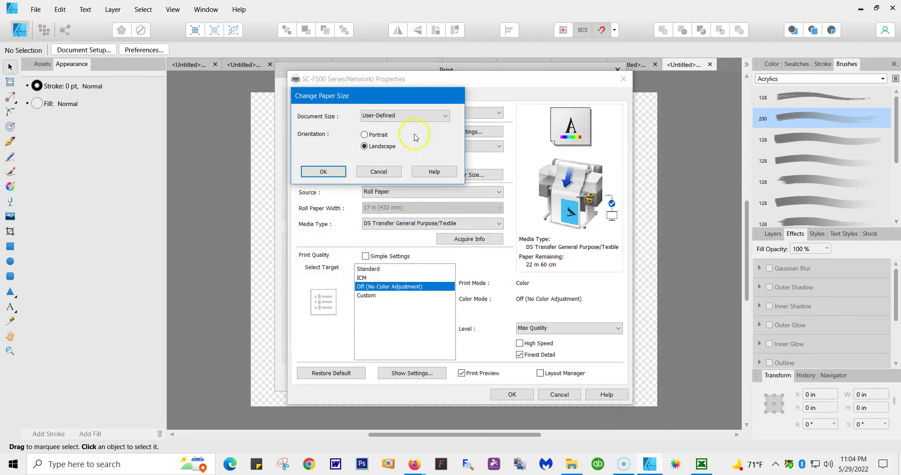
left_click(316, 173)
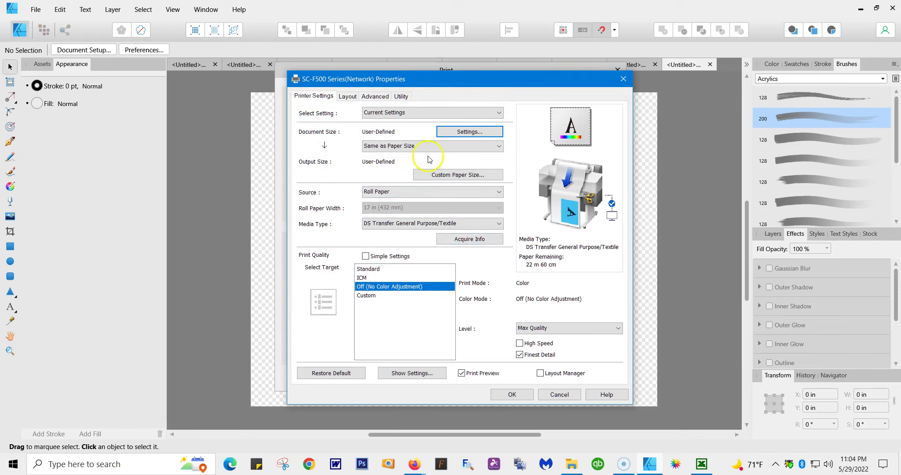
- Switch Document Size to Letter 8 1/2 x 11 and base the custom paper size on Letter
left_click(477, 132)
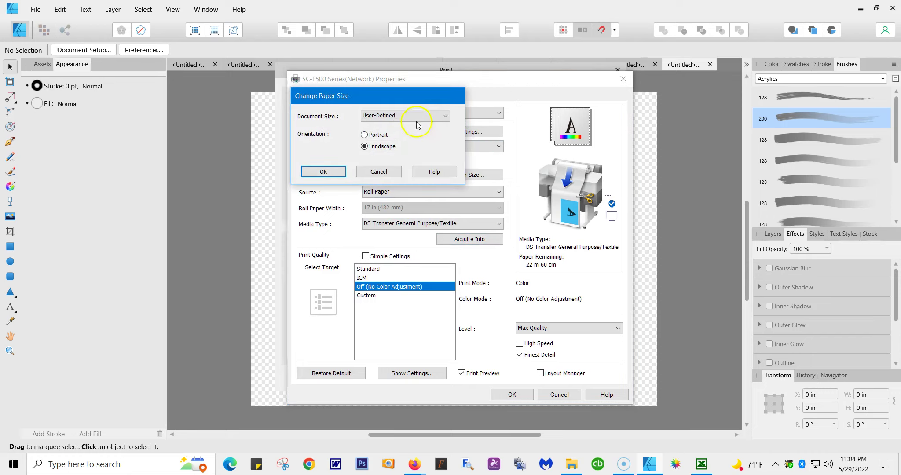
left_click(443, 115)
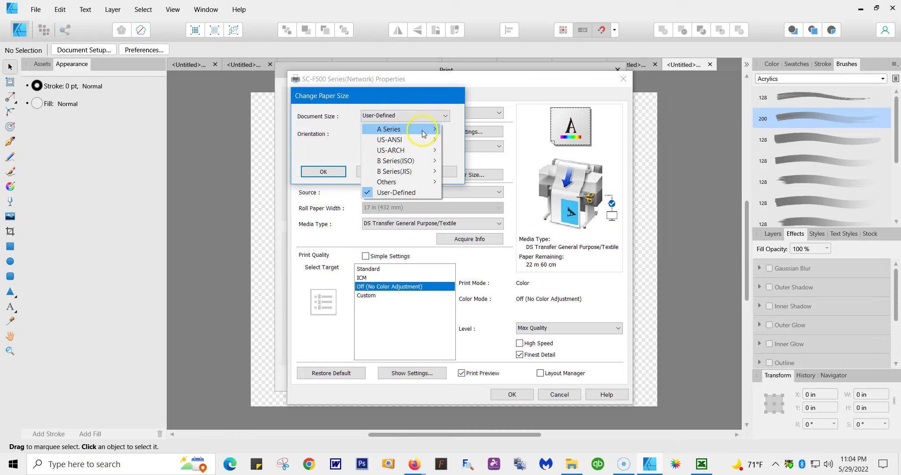
mouse_move(423, 140)
left_click(457, 141)
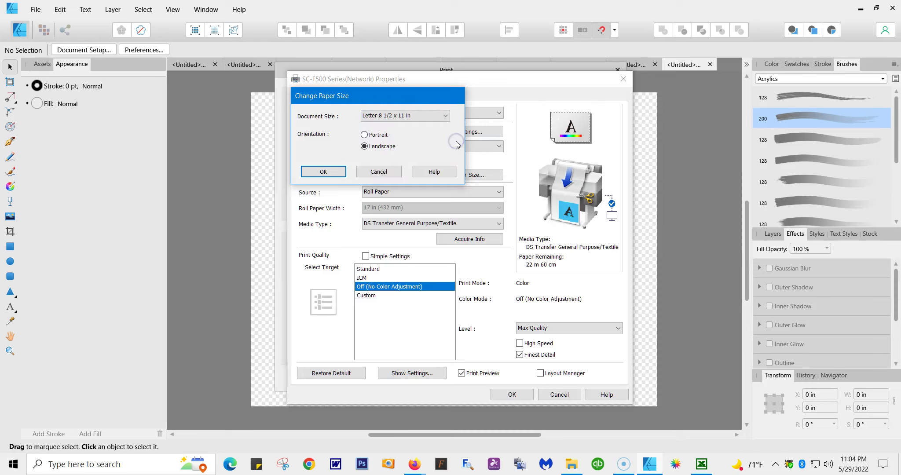
left_click(323, 171)
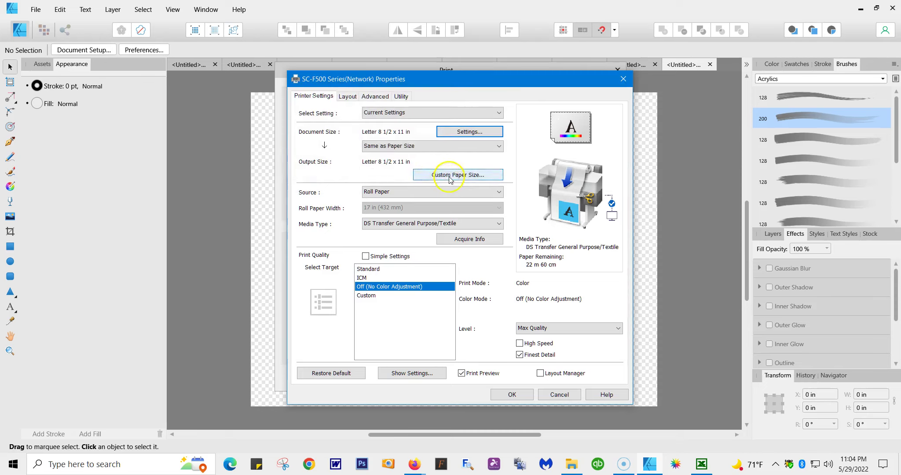
left_click(453, 175)
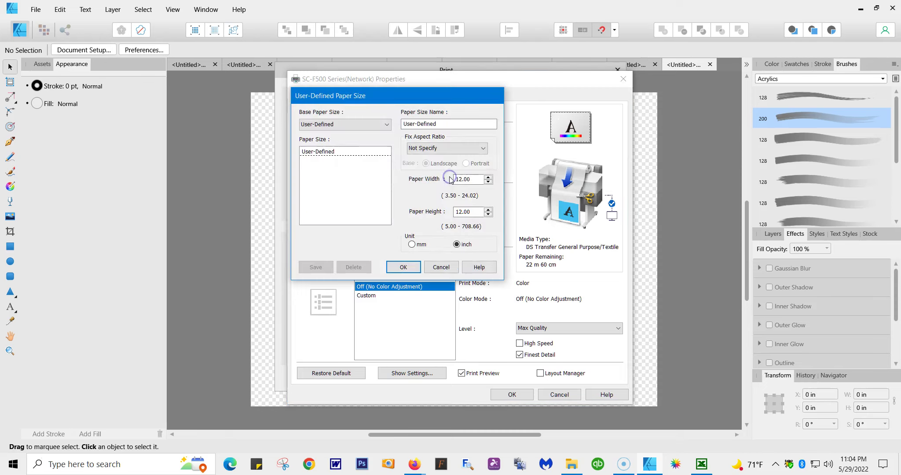
left_click(386, 124)
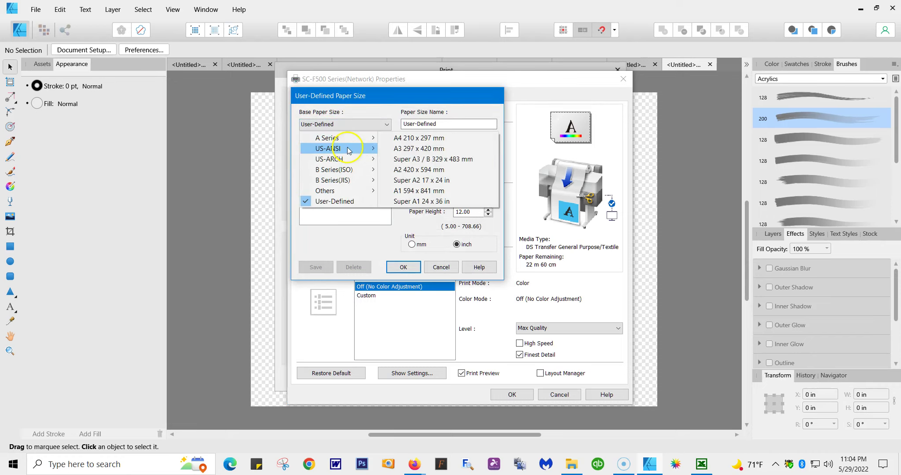
mouse_move(346, 148)
left_click(397, 150)
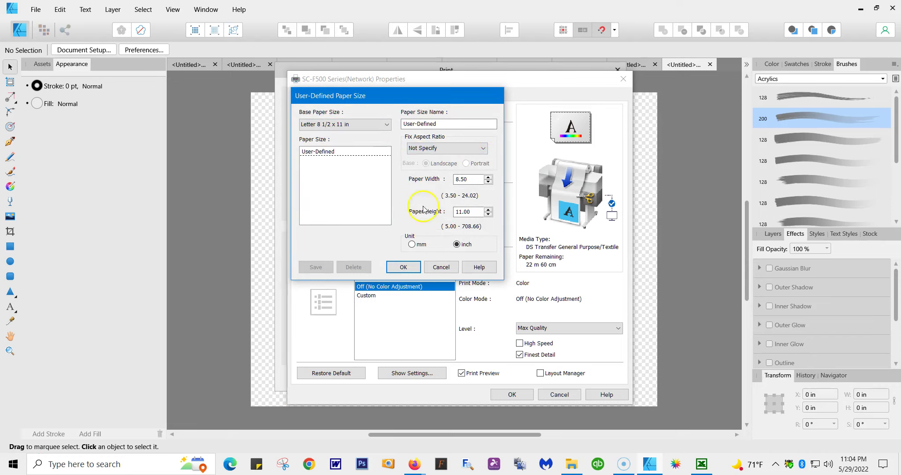
- Confirm the Letter custom size, review media types, and keep DS Transfer General Purpose/Textile
left_click(403, 267)
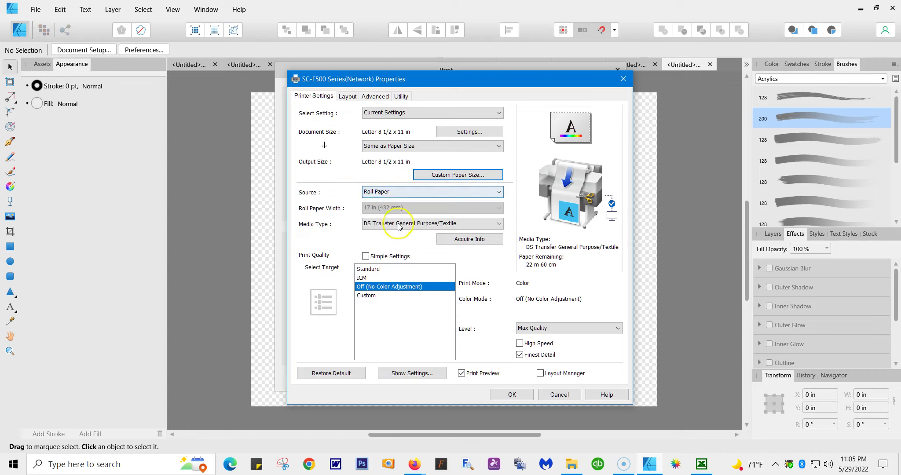
left_click(499, 223)
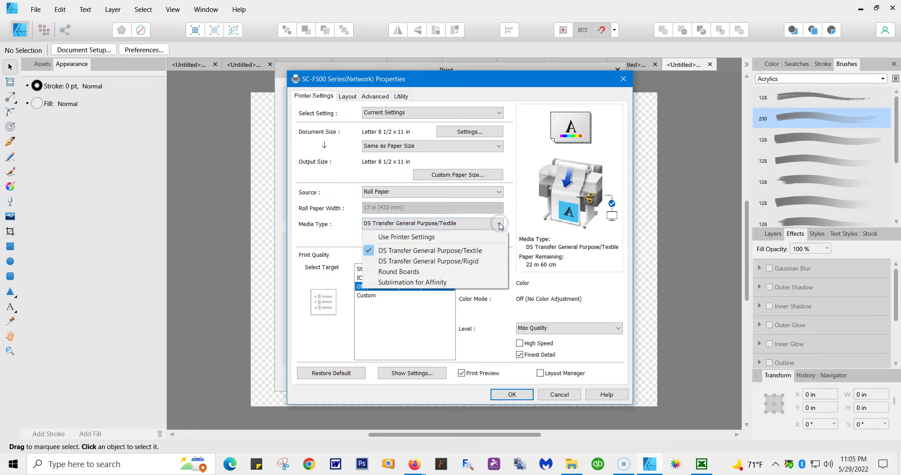
left_click(472, 254)
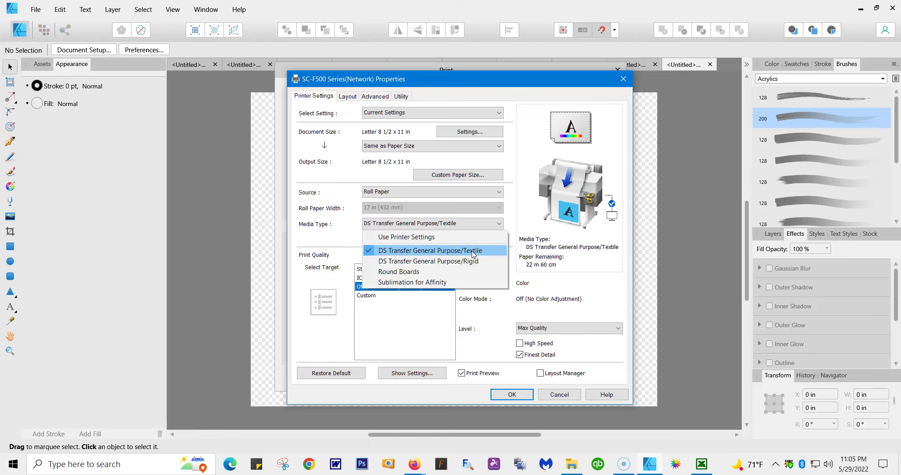
left_click(473, 255)
left_click(472, 263)
left_click(475, 250)
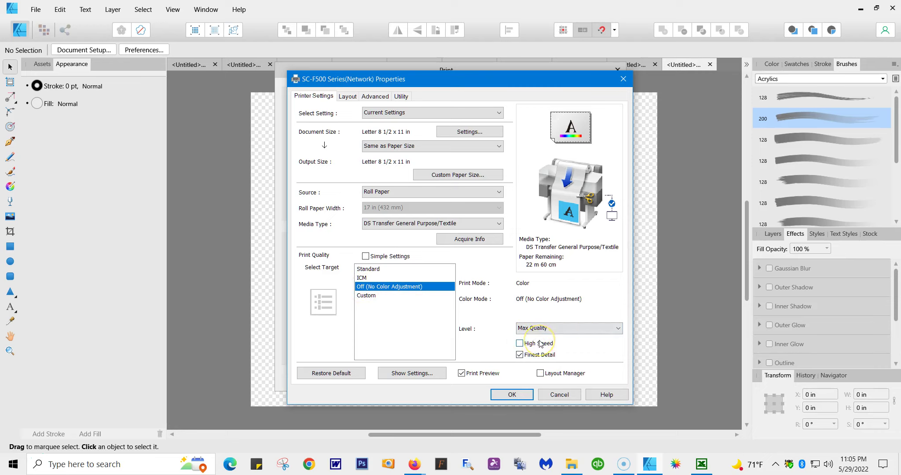
left_click(618, 329)
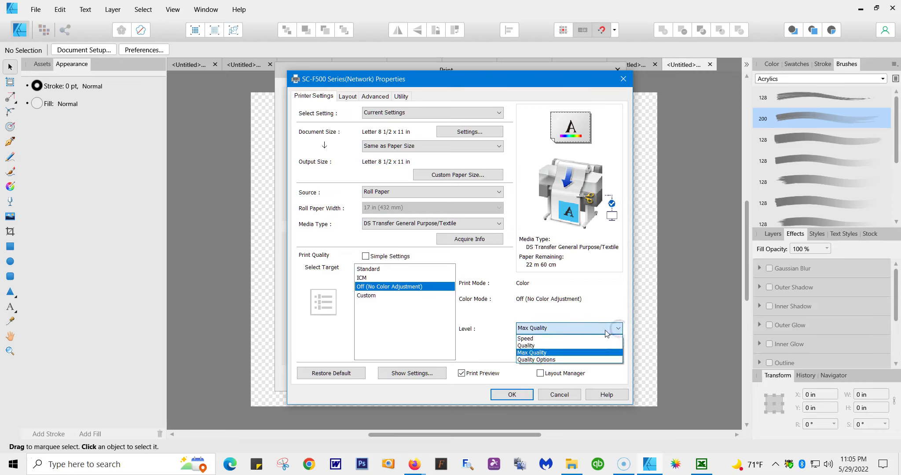
left_click(546, 347)
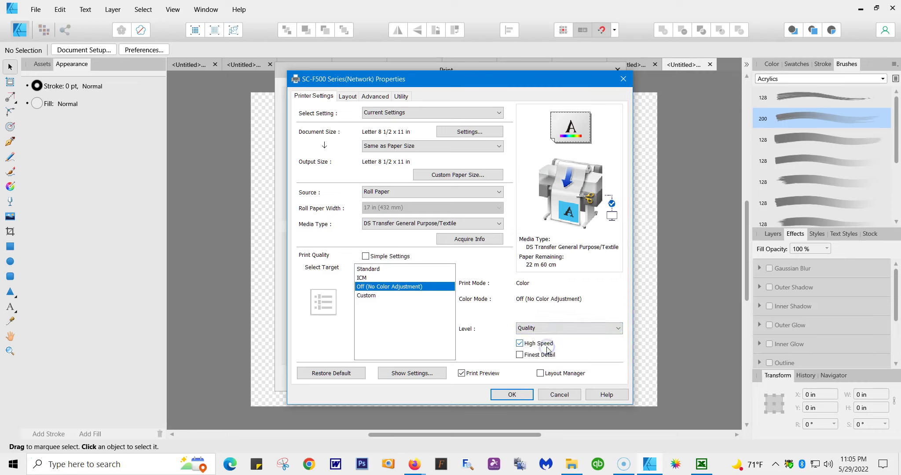
left_click(519, 343)
left_click(520, 343)
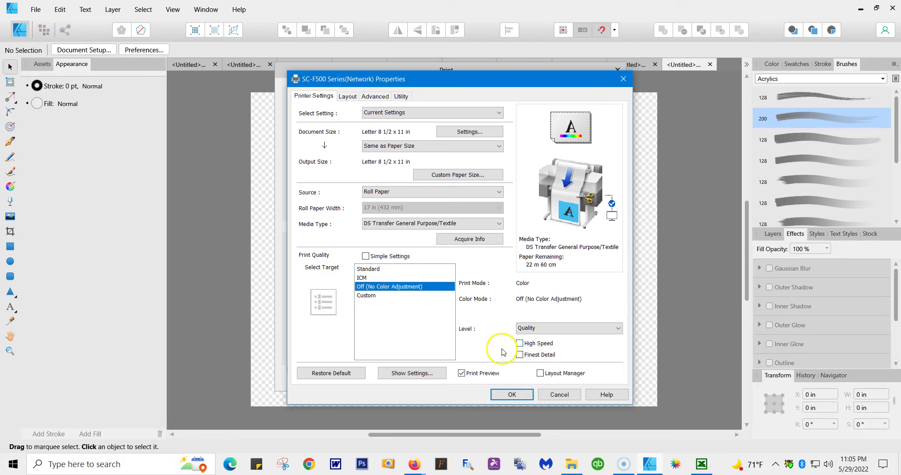
left_click(617, 329)
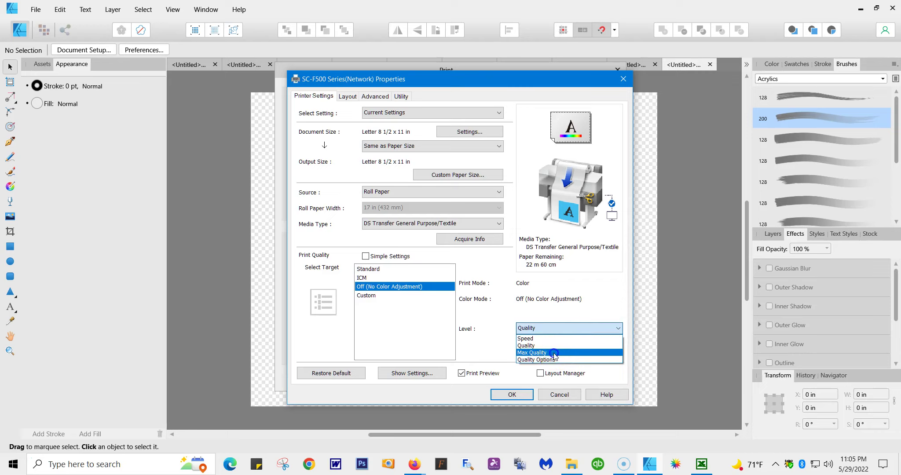
left_click(555, 352)
left_click(519, 343)
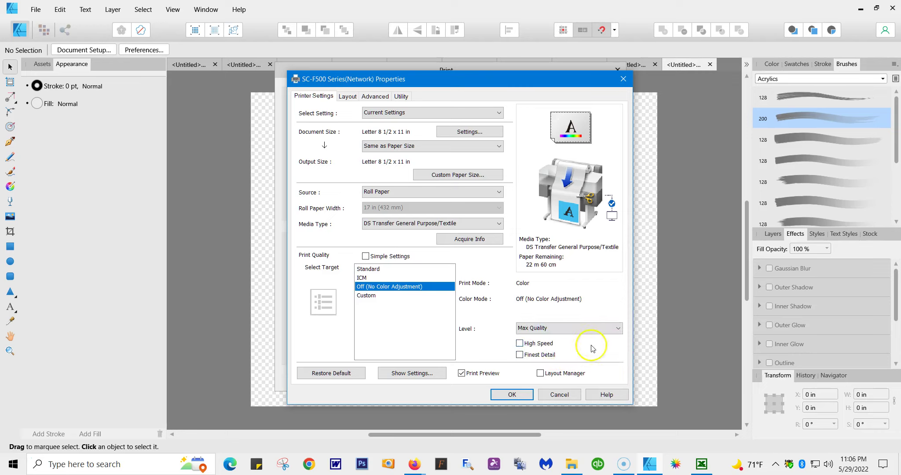
left_click(519, 354)
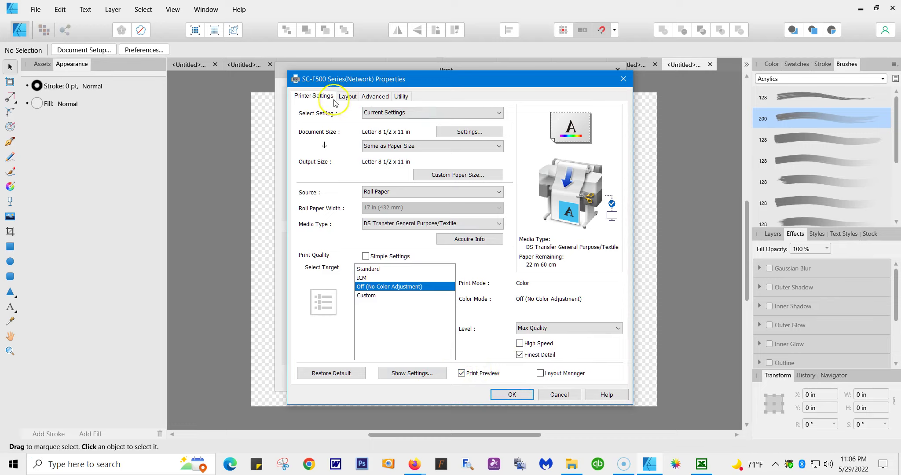
left_click(375, 97)
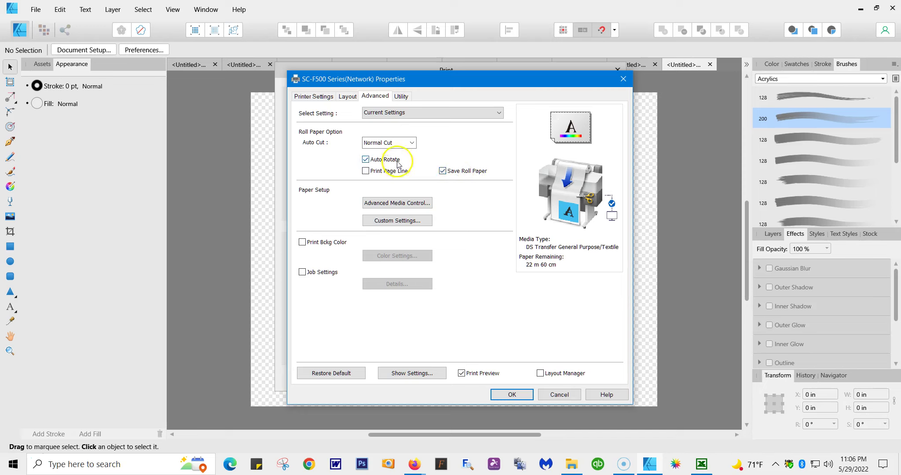
left_click(452, 175)
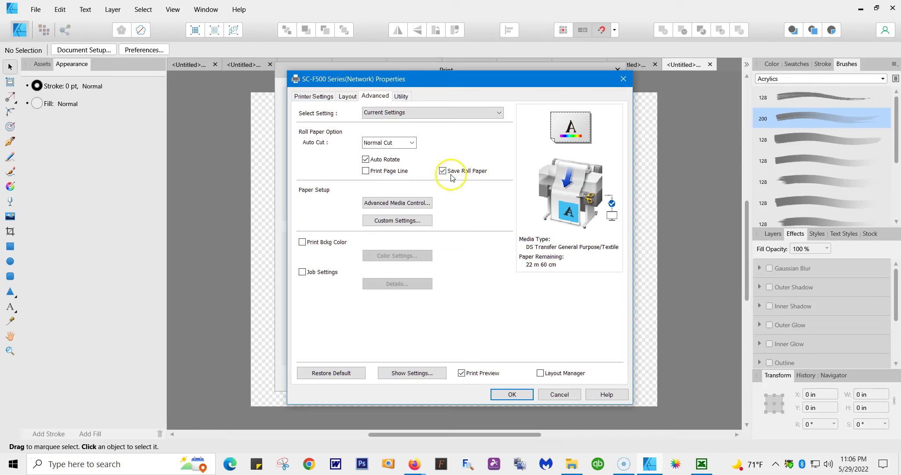
left_click(397, 203)
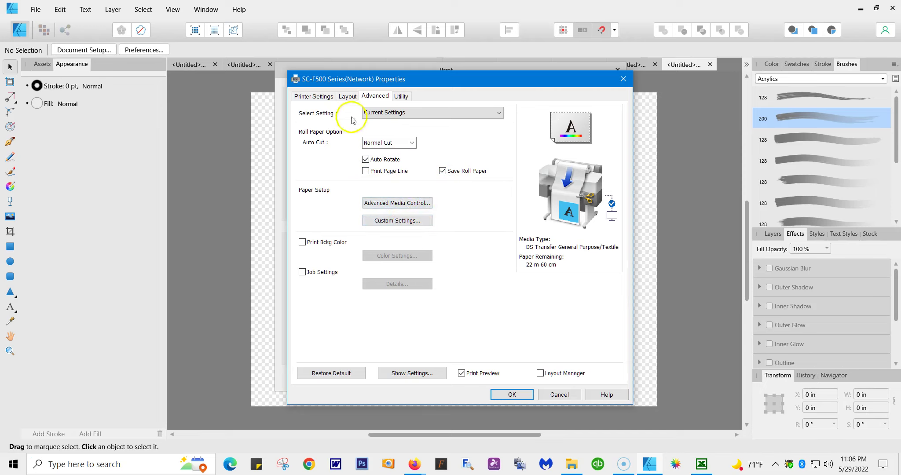
left_click(348, 97)
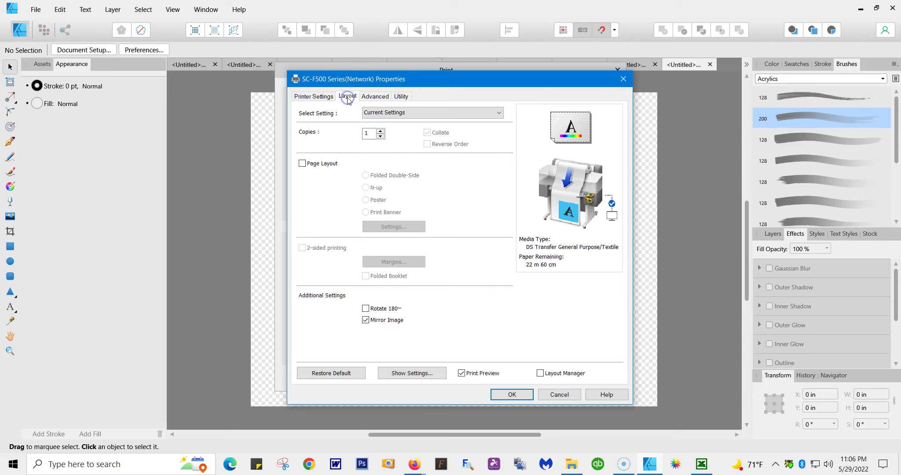
left_click(314, 96)
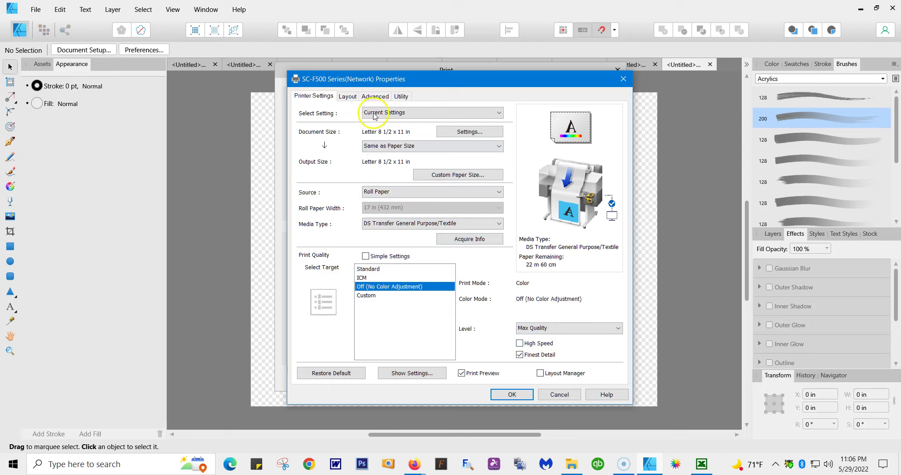
- Accept the driver settings and review the Rasterization, Bleed and Marks, and Color Management sections
left_click(512, 394)
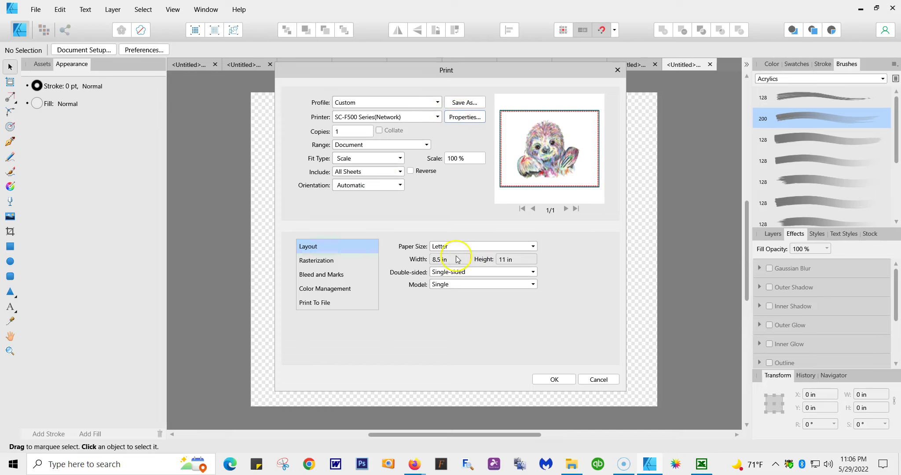
left_click(313, 260)
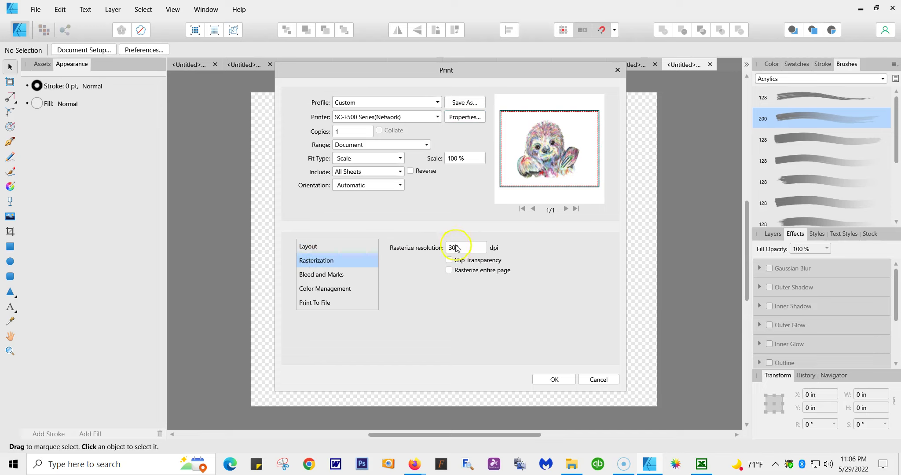
left_click(322, 276)
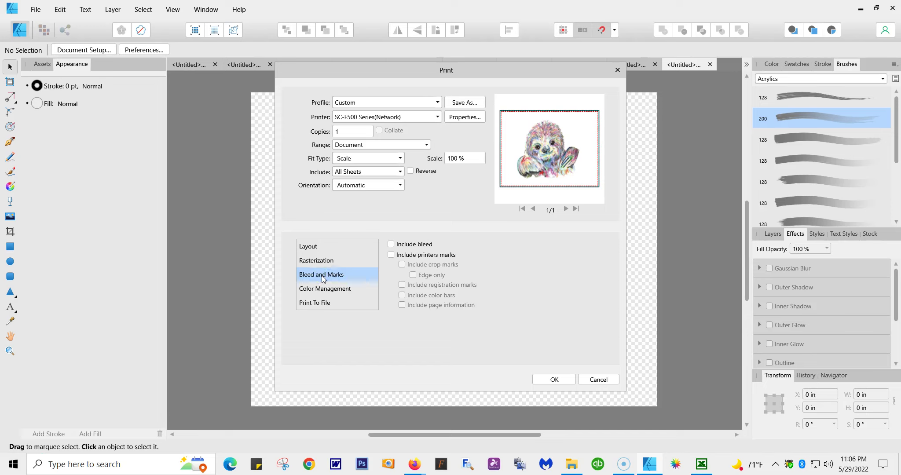
left_click(329, 289)
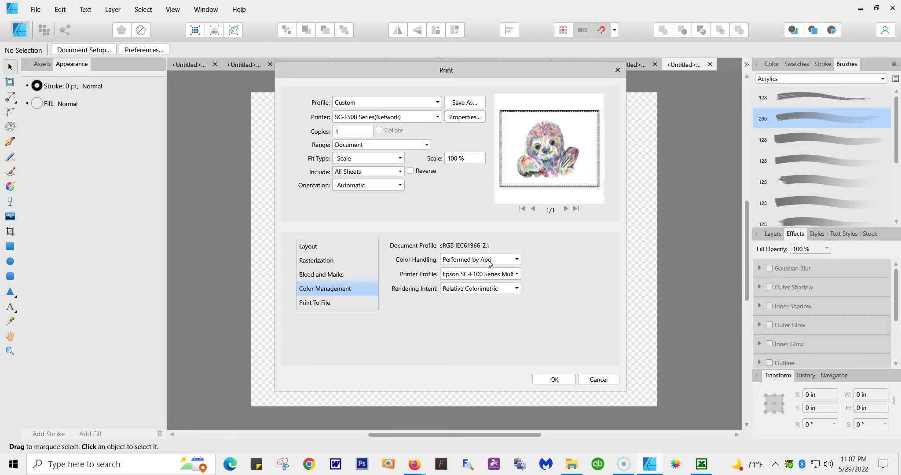
- Select the Epson SC-F500 General Purpose/Textile printer profile and keep Relative Colorimetric intent
left_click(516, 273)
scroll(513, 92, "down", 1)
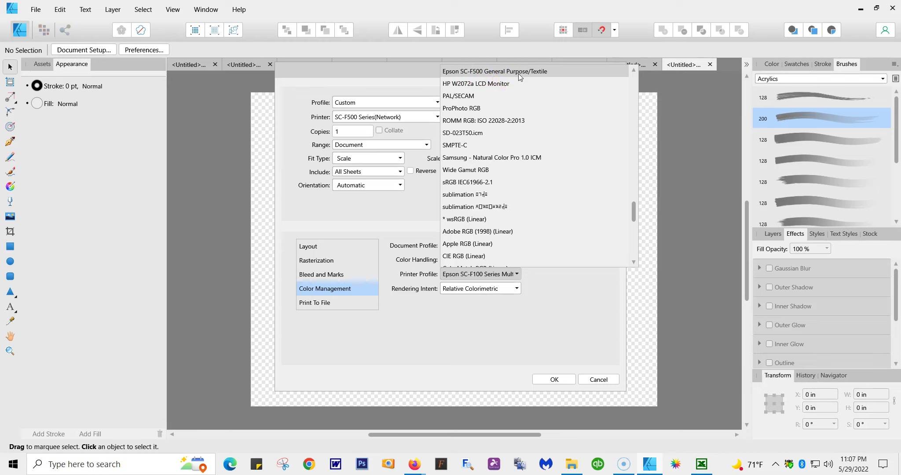
left_click(518, 73)
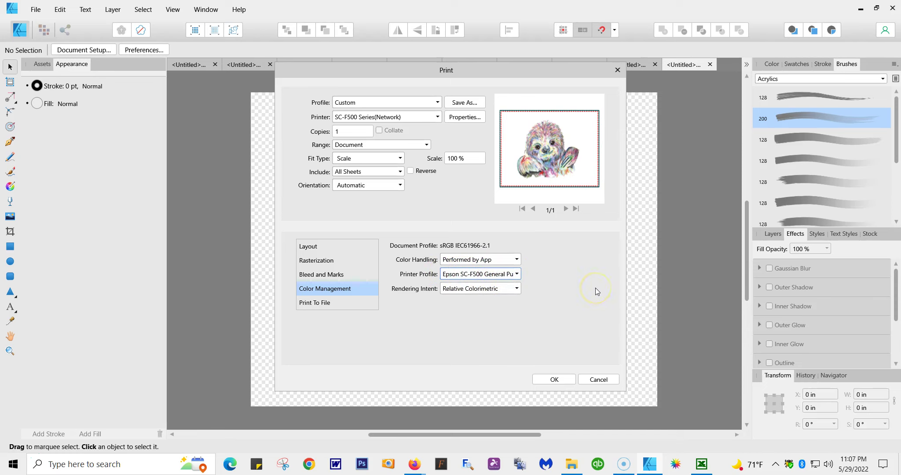
left_click(517, 274)
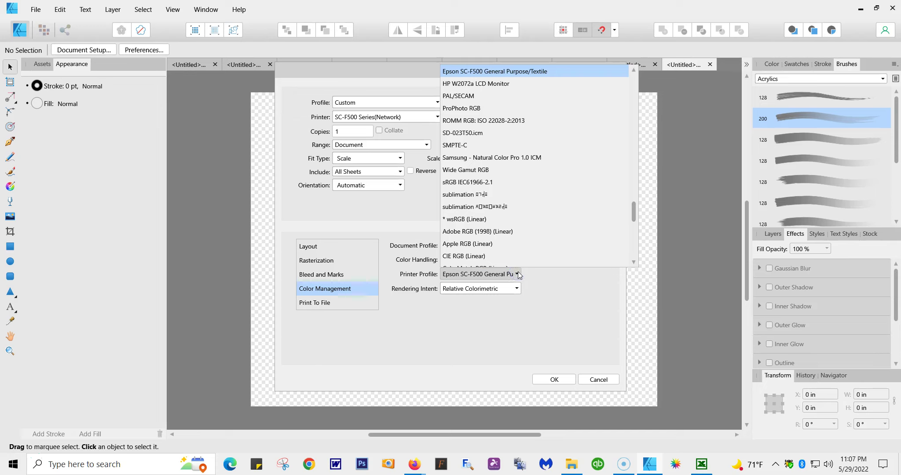
scroll(495, 236, "down", 1)
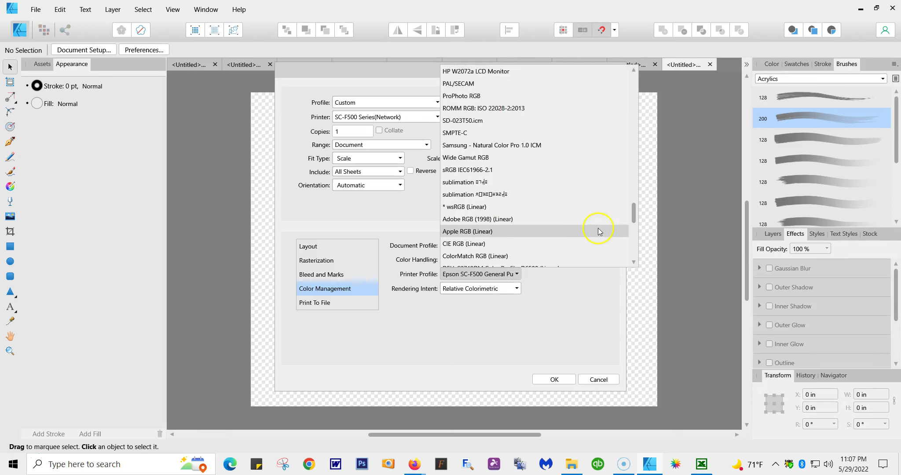
scroll(545, 260, "down", 1)
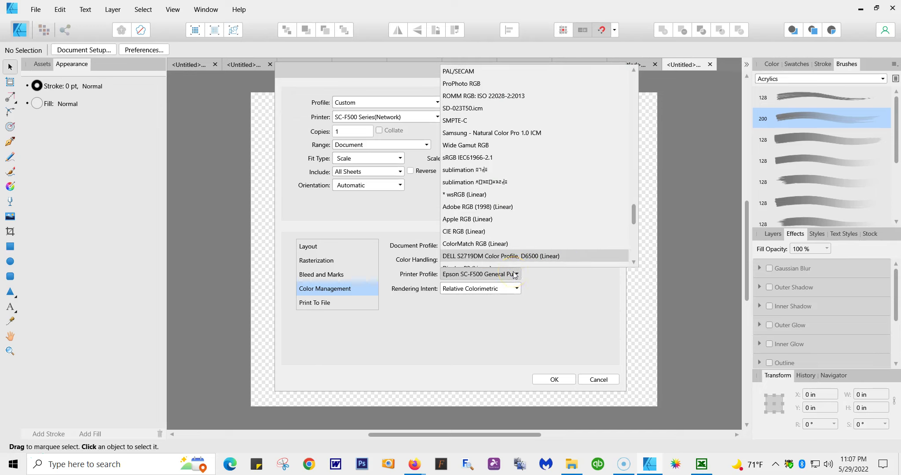
left_click(515, 274)
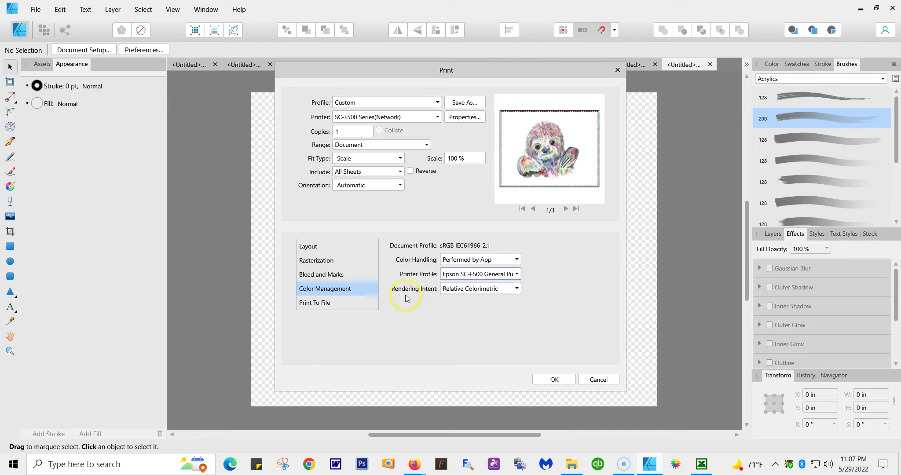
left_click(516, 289)
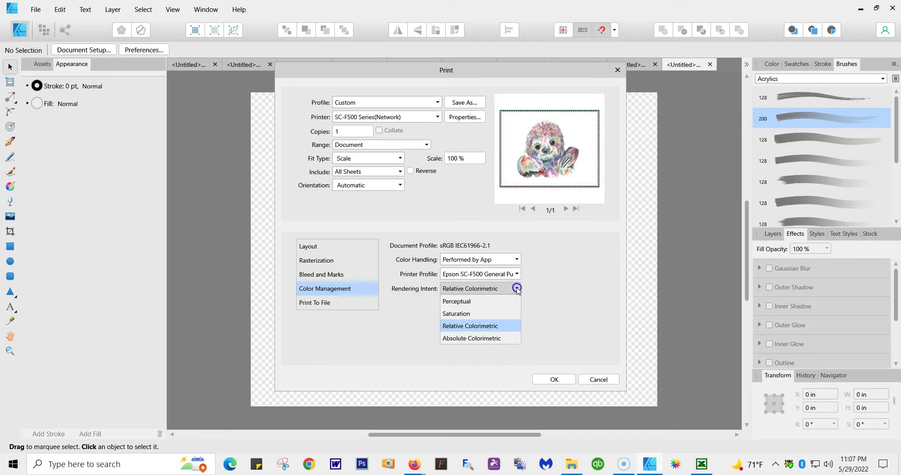
left_click(488, 326)
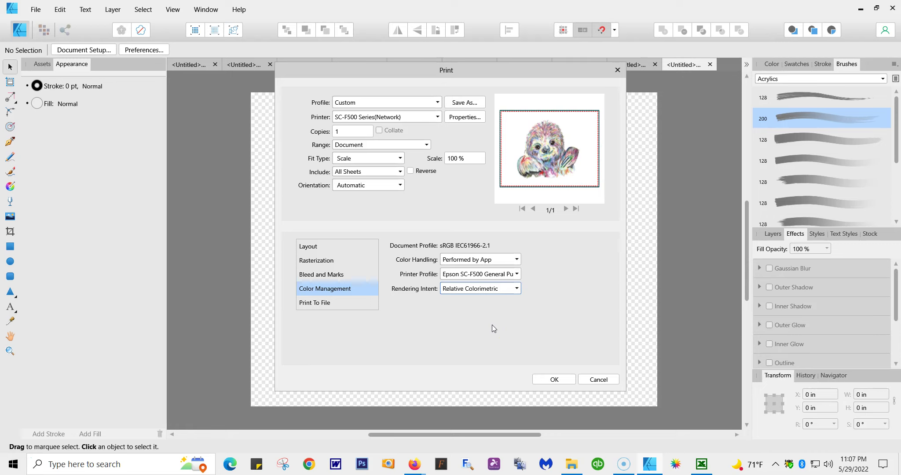
- Check the Print To File, Color Management and Layout settings, then cancel without printing
left_click(324, 304)
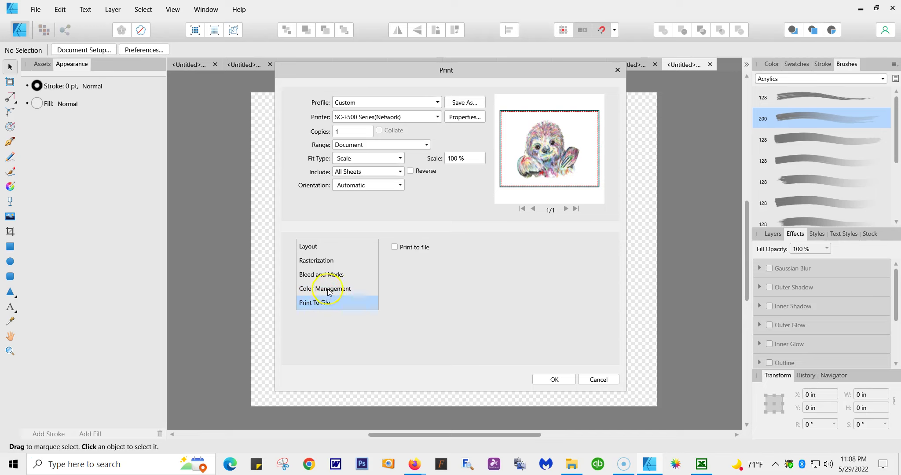
left_click(327, 290)
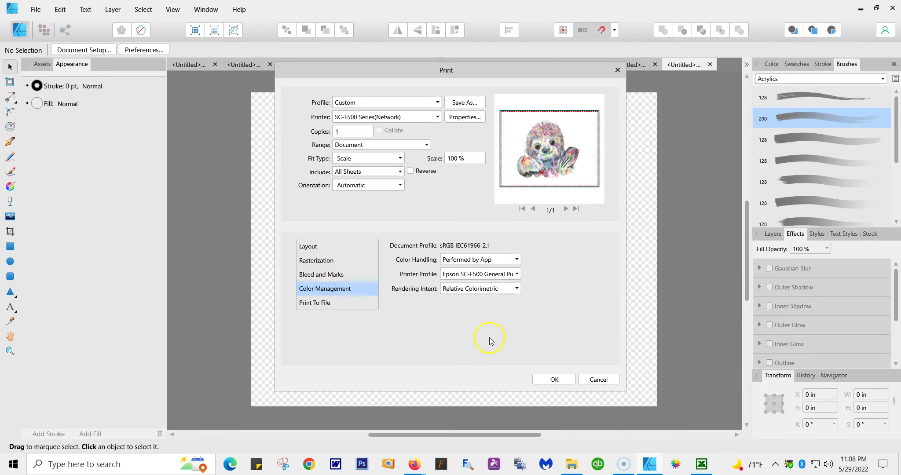
left_click(311, 248)
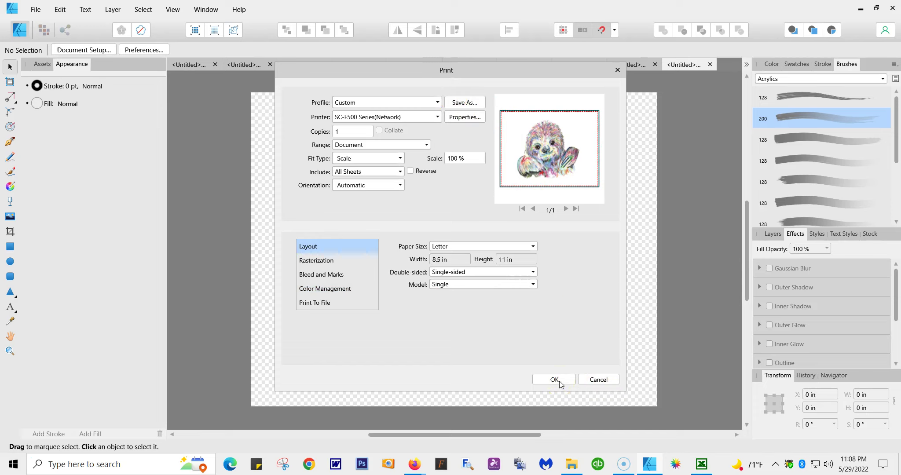
left_click(330, 290)
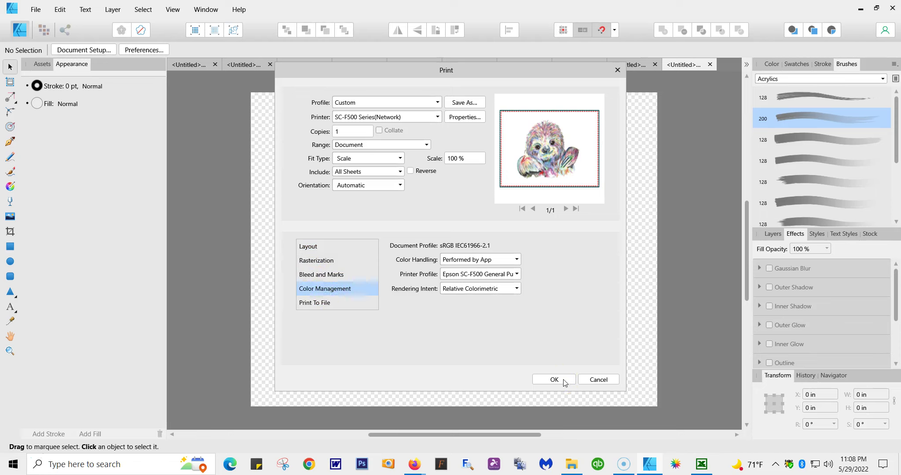
left_click(599, 381)
left_click(594, 379)
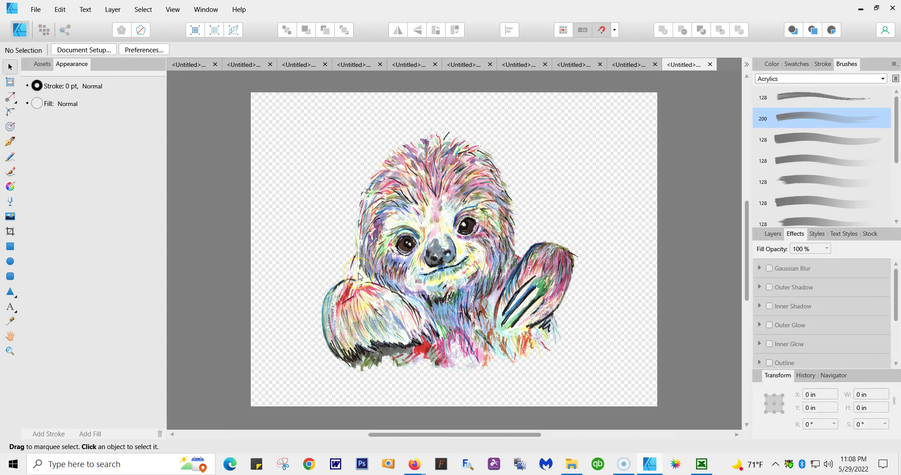
left_click(272, 288)
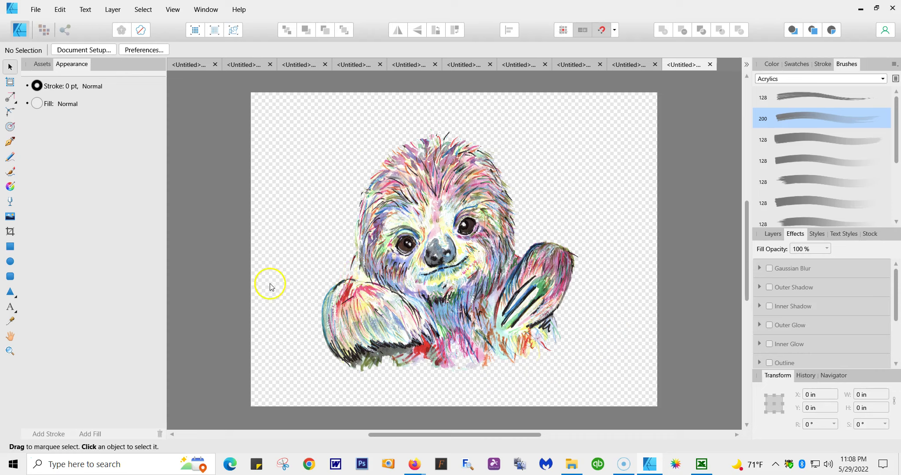